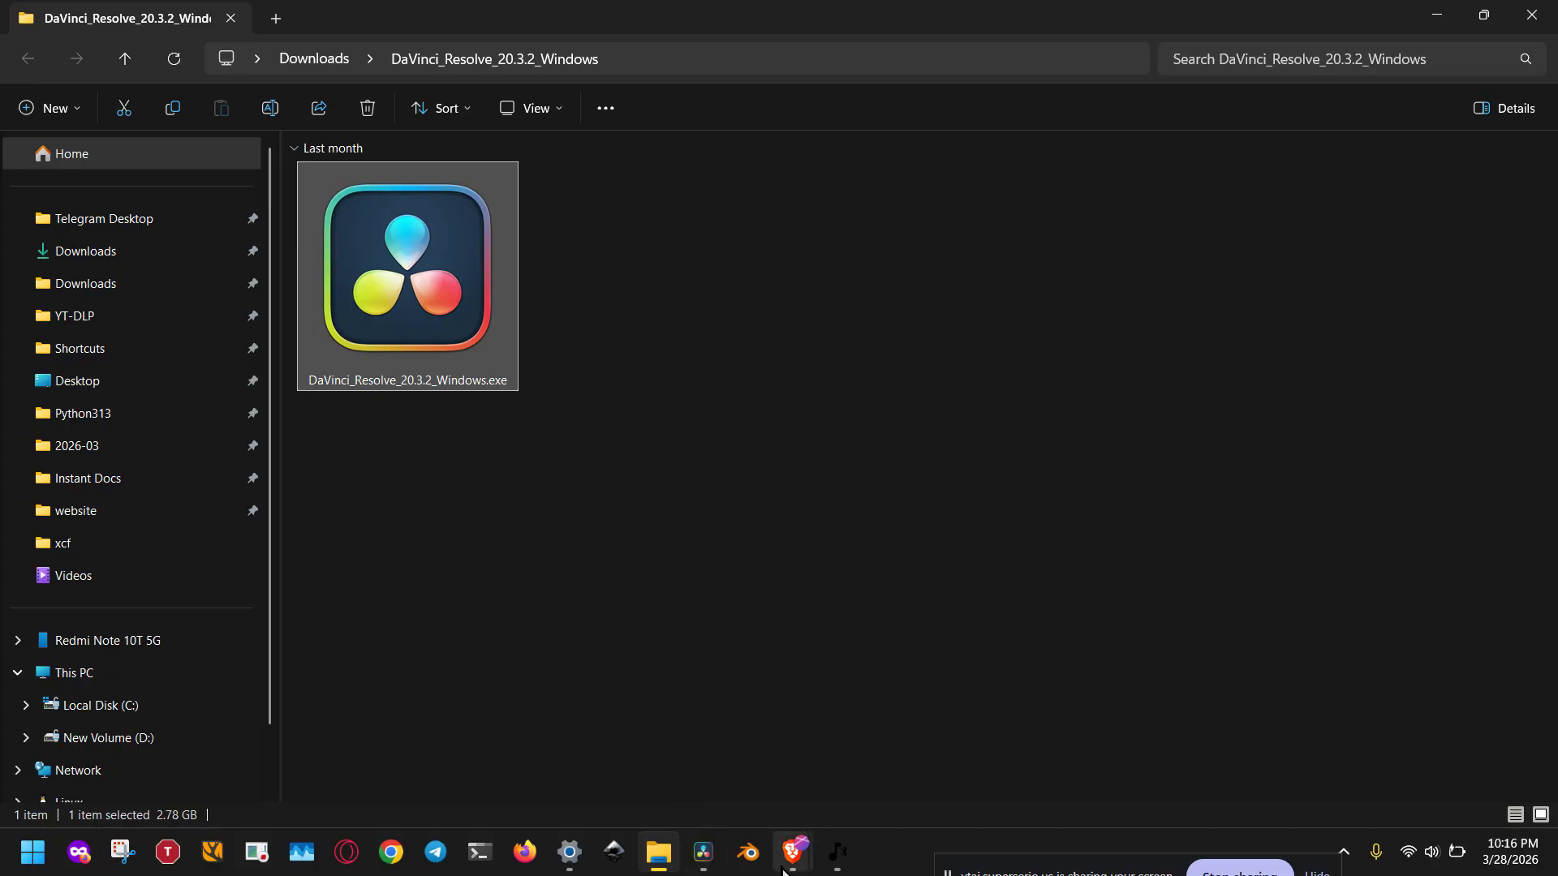
Switch to DaVinci Resolve and deselect the audio clips on the timeline.
click(703, 852)
click(699, 812)
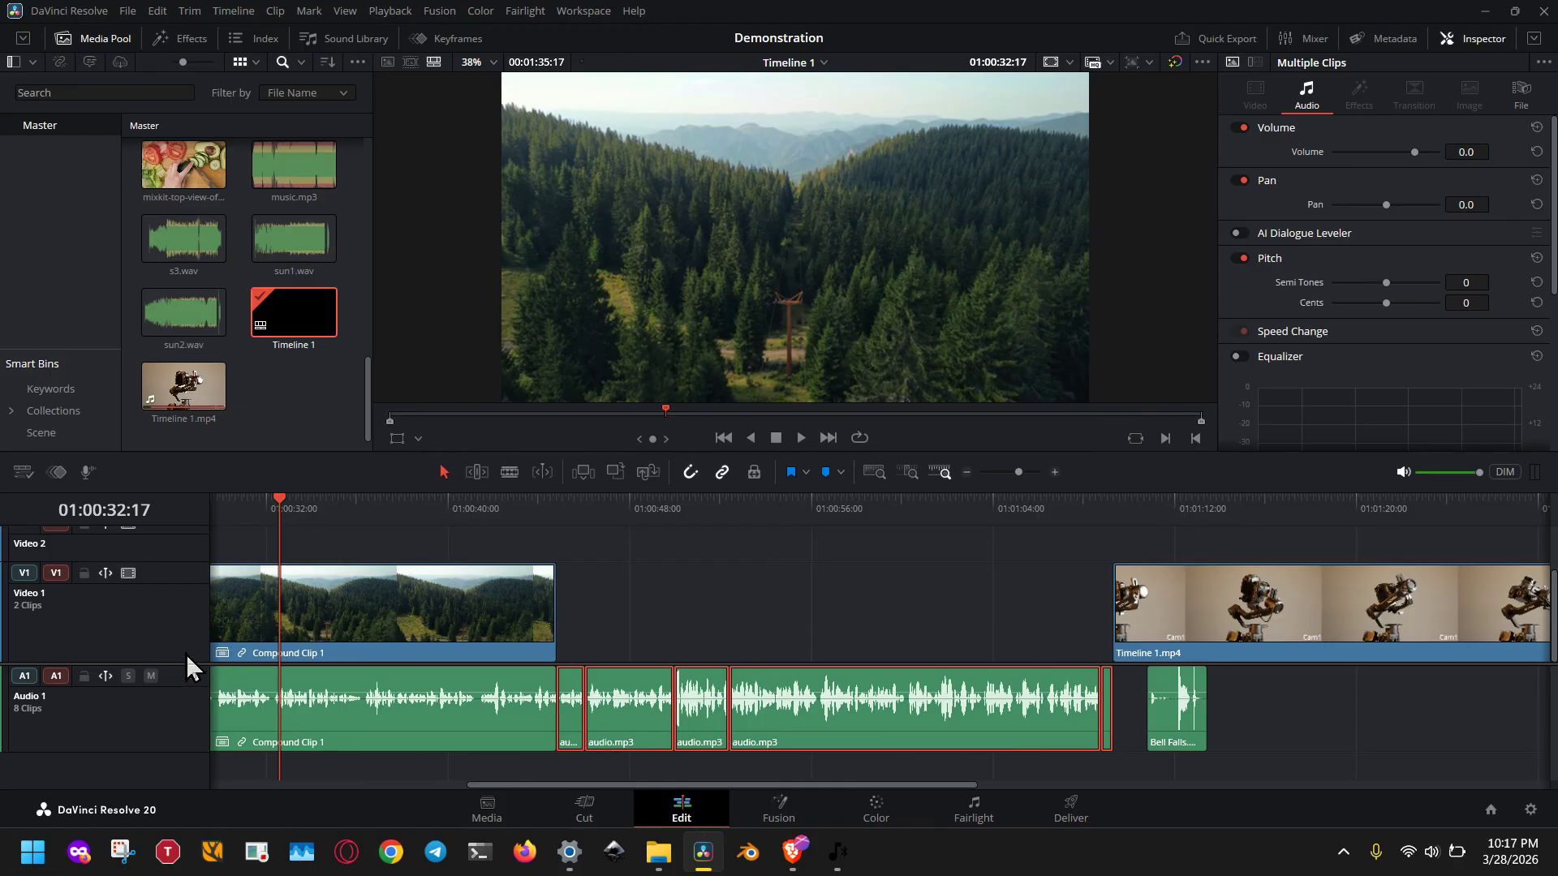
scroll(177, 663, down, 2)
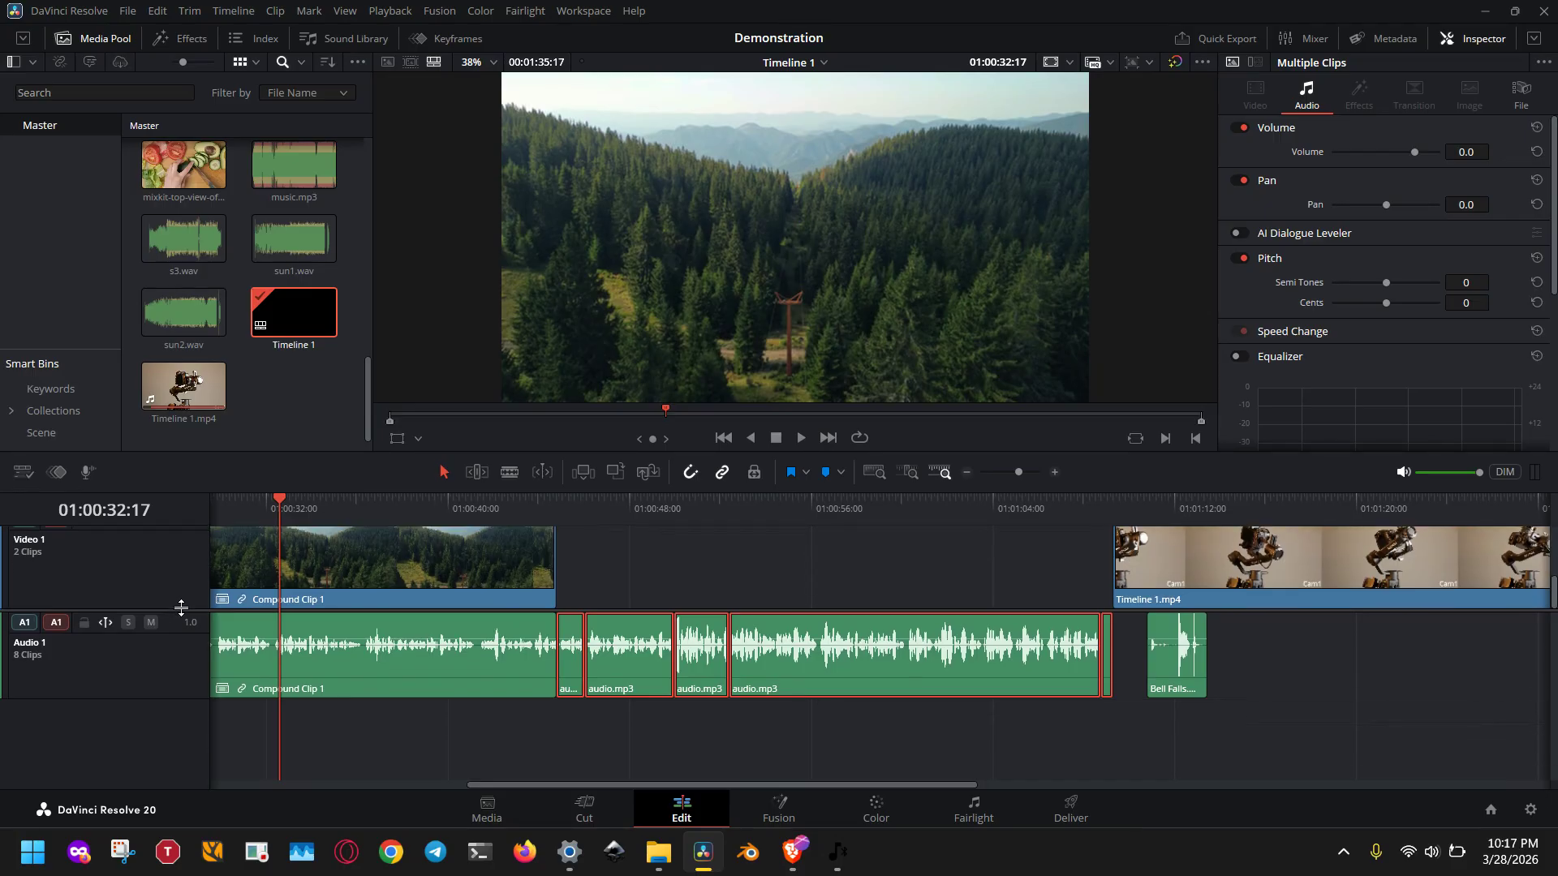
click(542, 726)
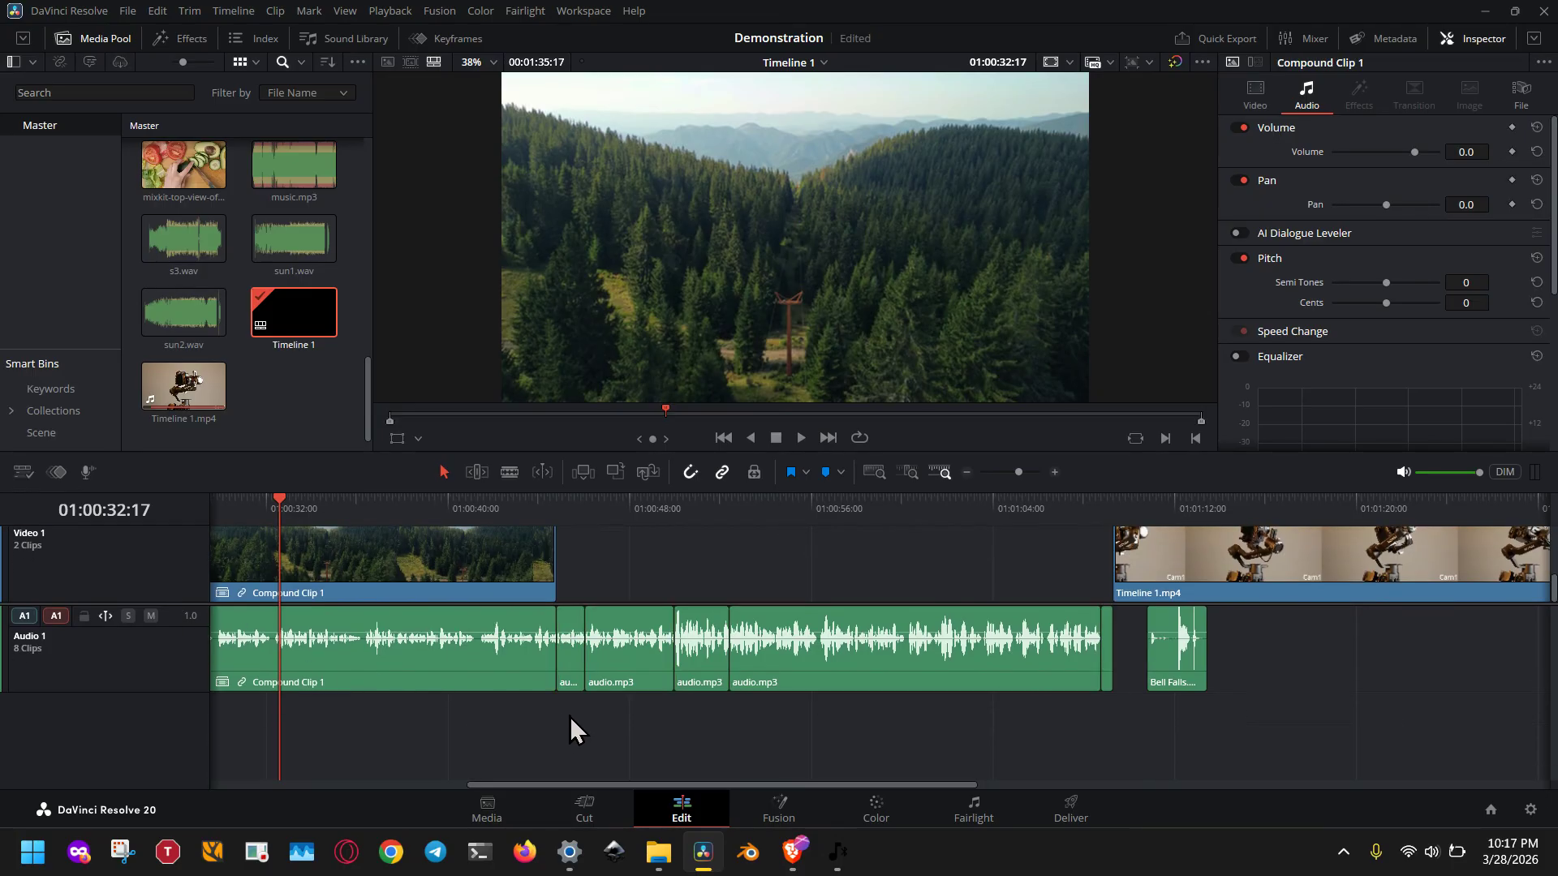
click(188, 238)
click(271, 243)
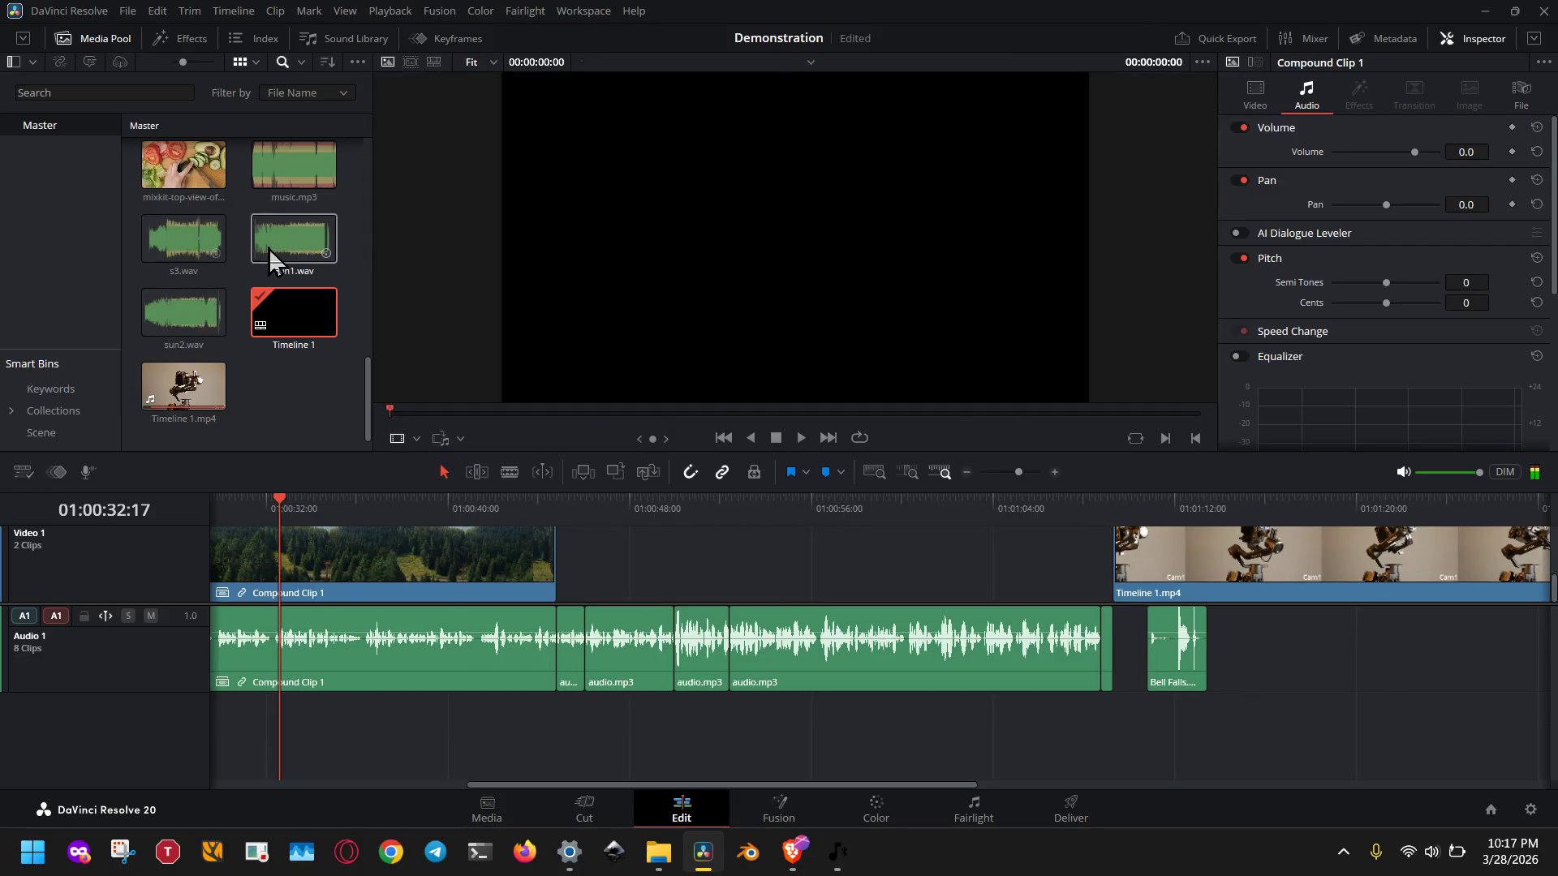
scroll(269, 247, up, 1)
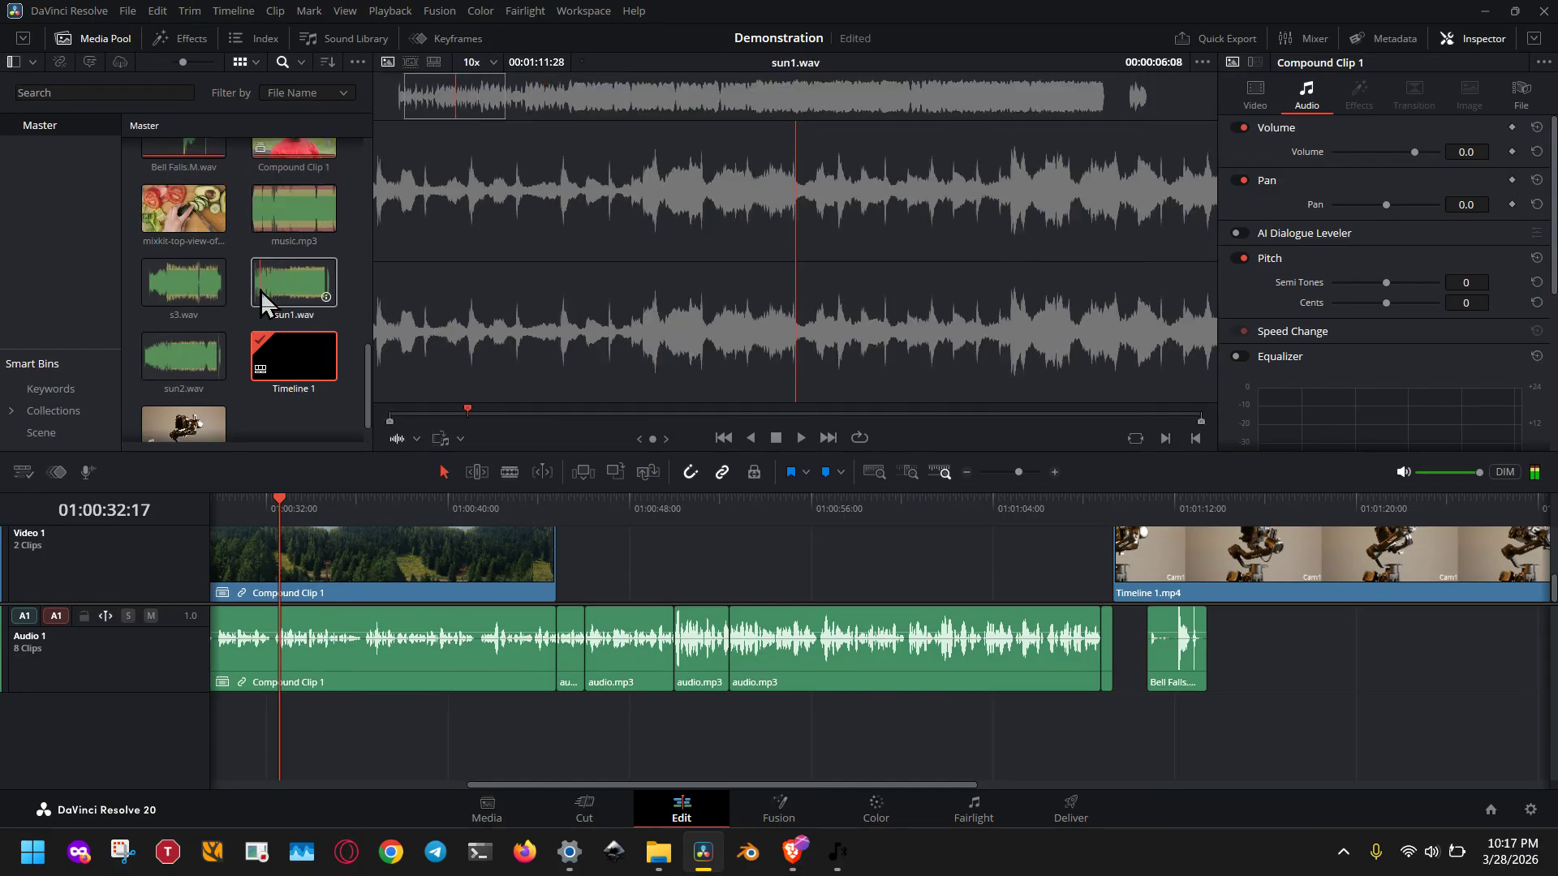
Open the Sound Library and search it for ***.
click(364, 35)
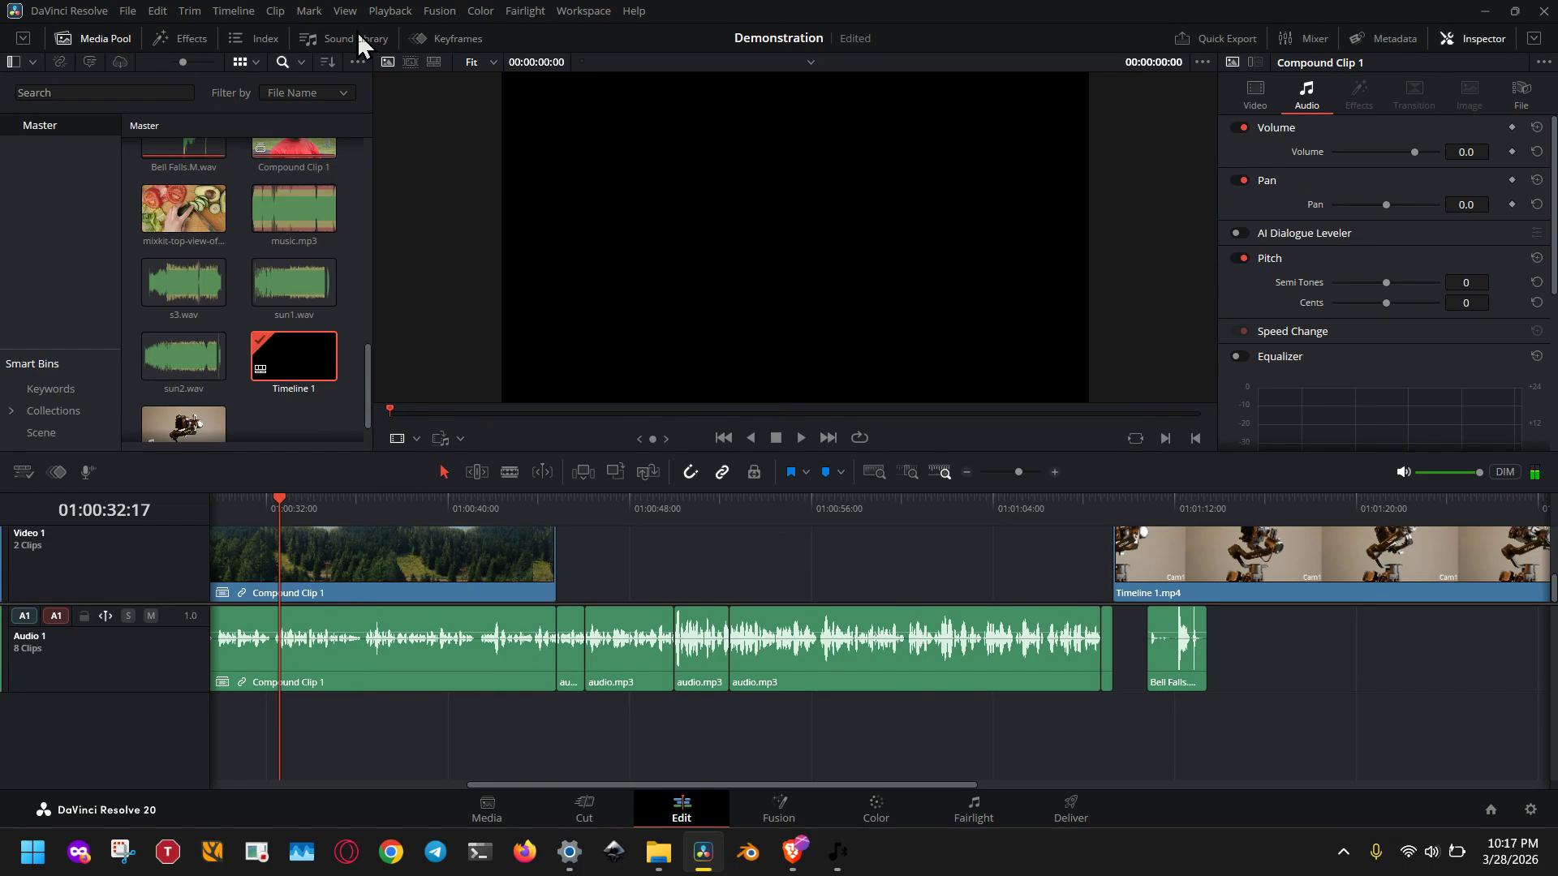
click(144, 91)
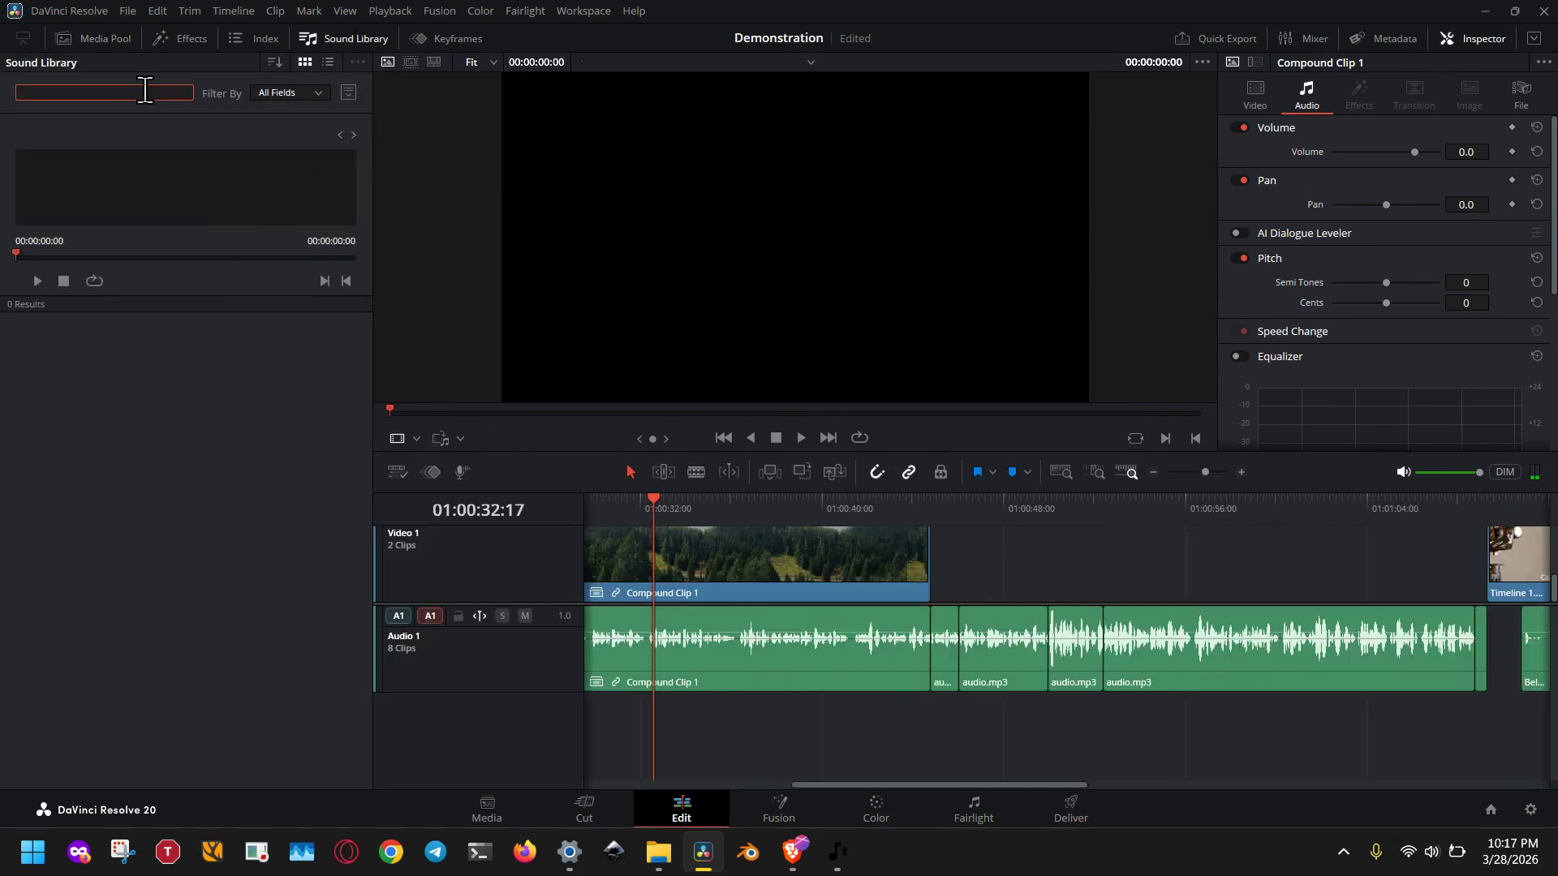
text(***)
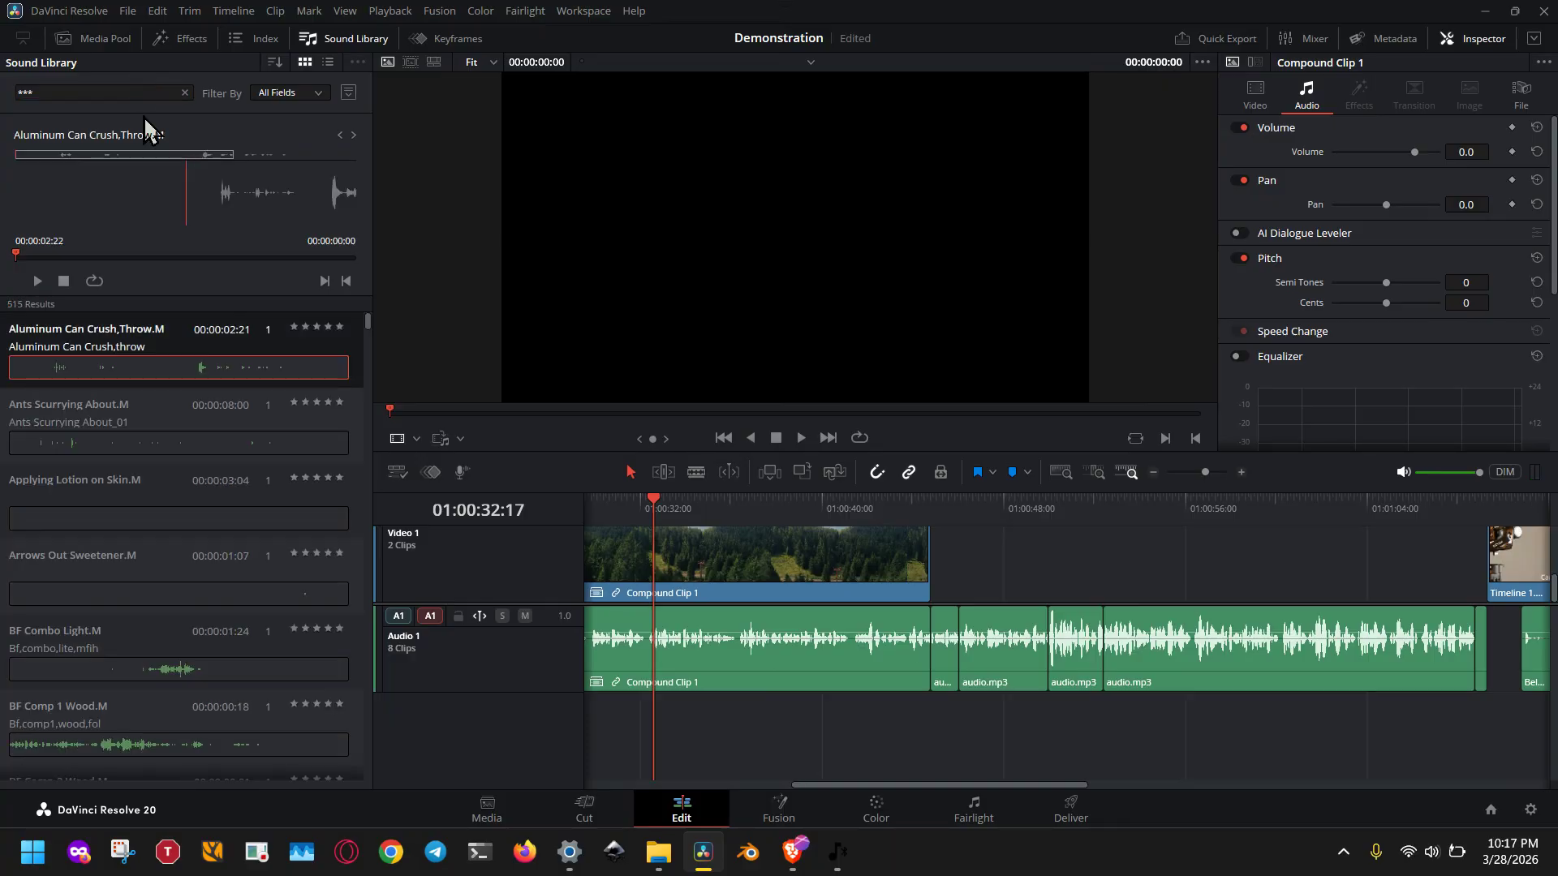
Place the Aluminum Can Crush,Throw.M, BF Combo Light.M and BF Comp 1 Wood.M sounds one after another on a new track below Audio 1.
drag(172, 363, 658, 728)
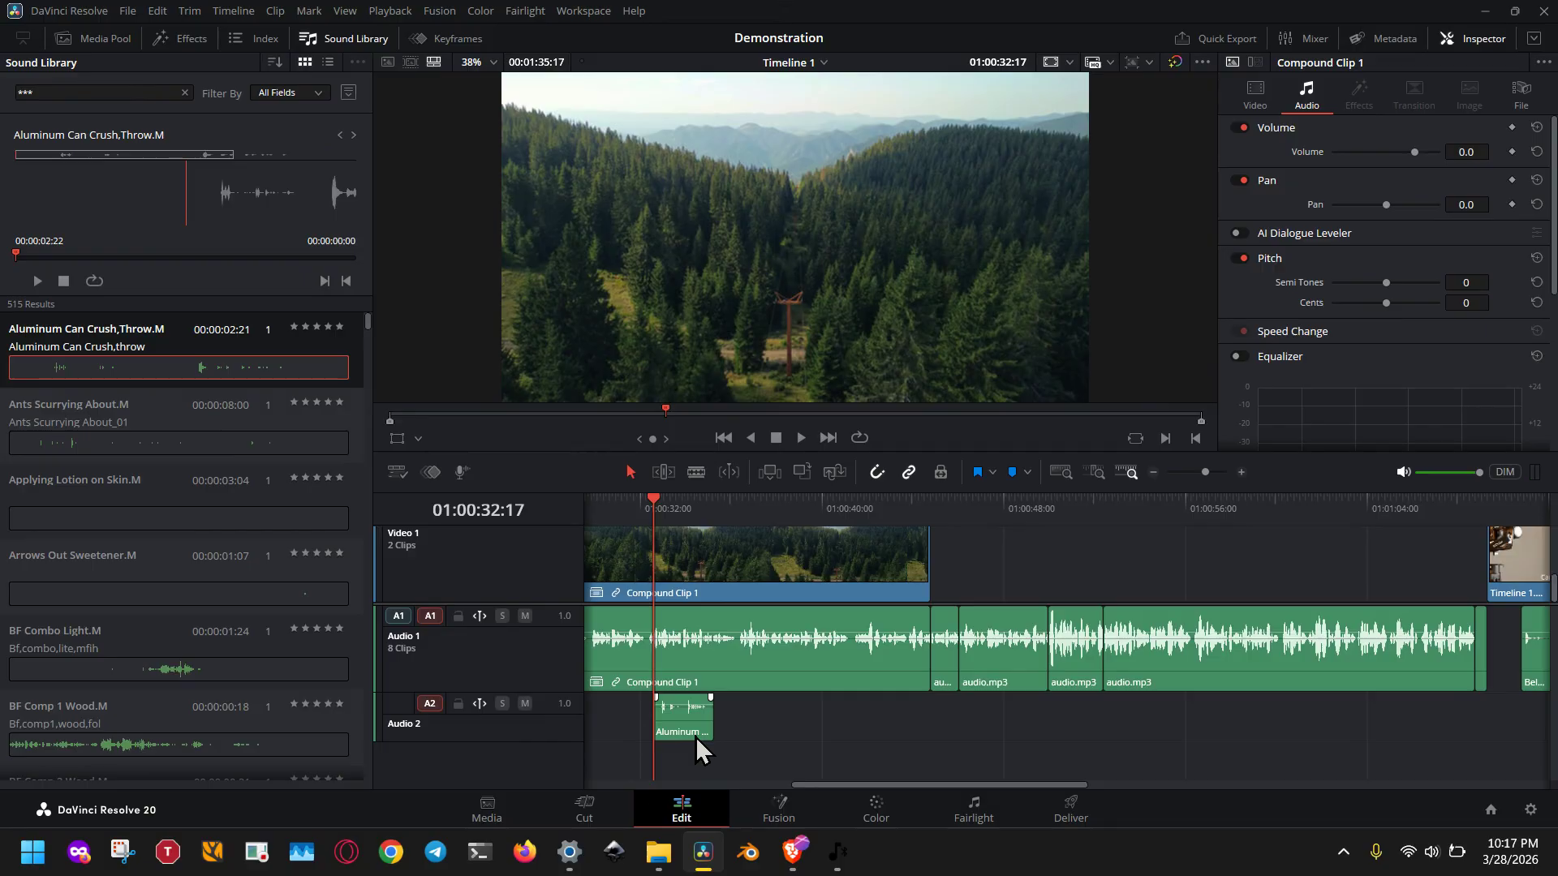
drag(152, 660, 762, 720)
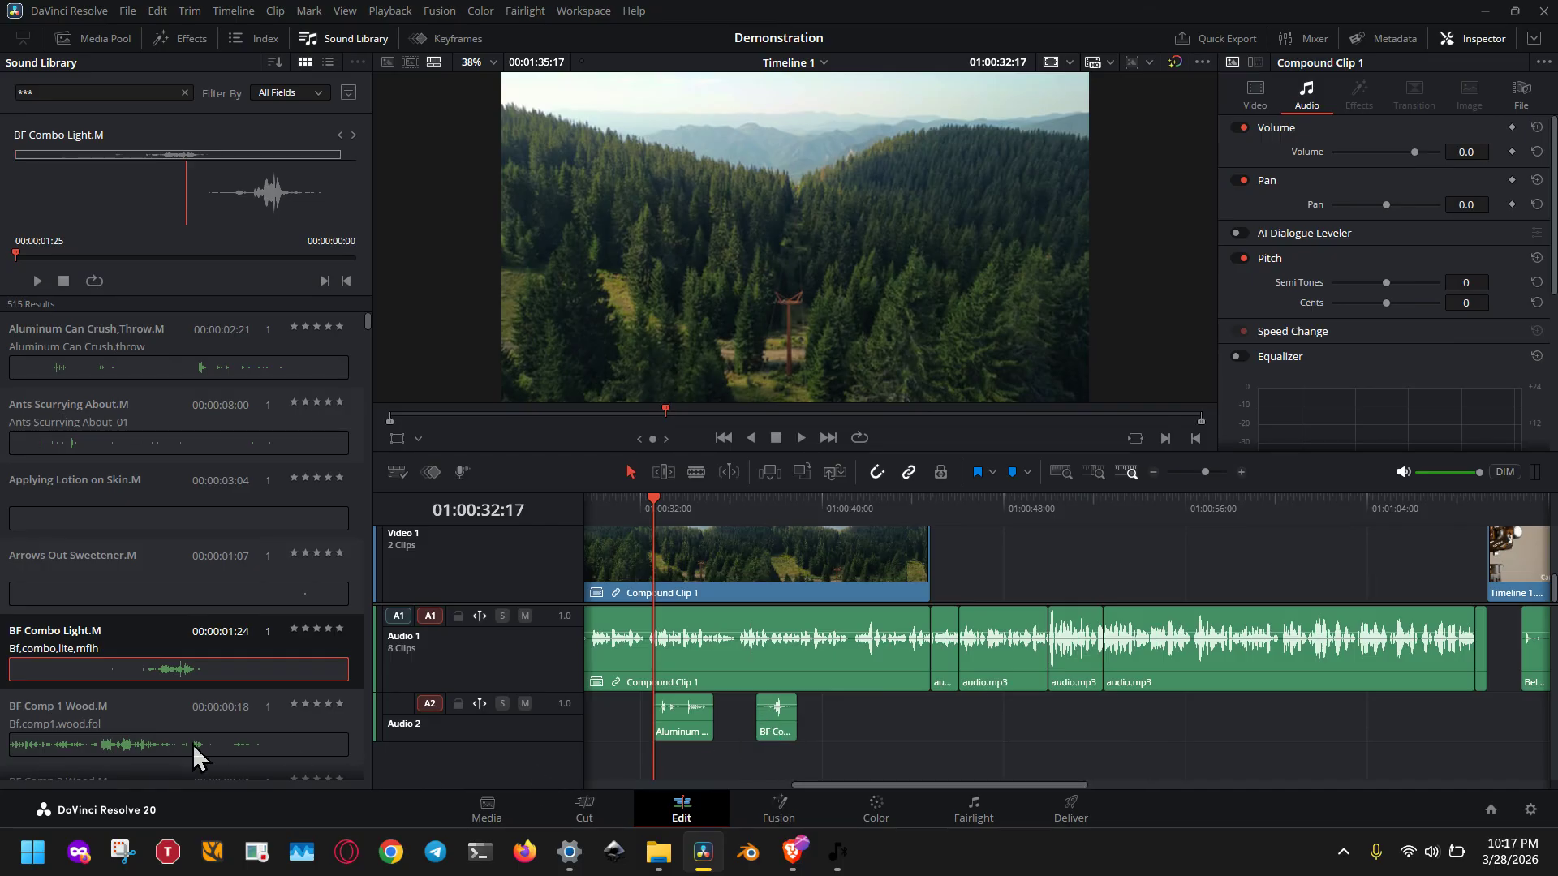
drag(197, 745, 849, 734)
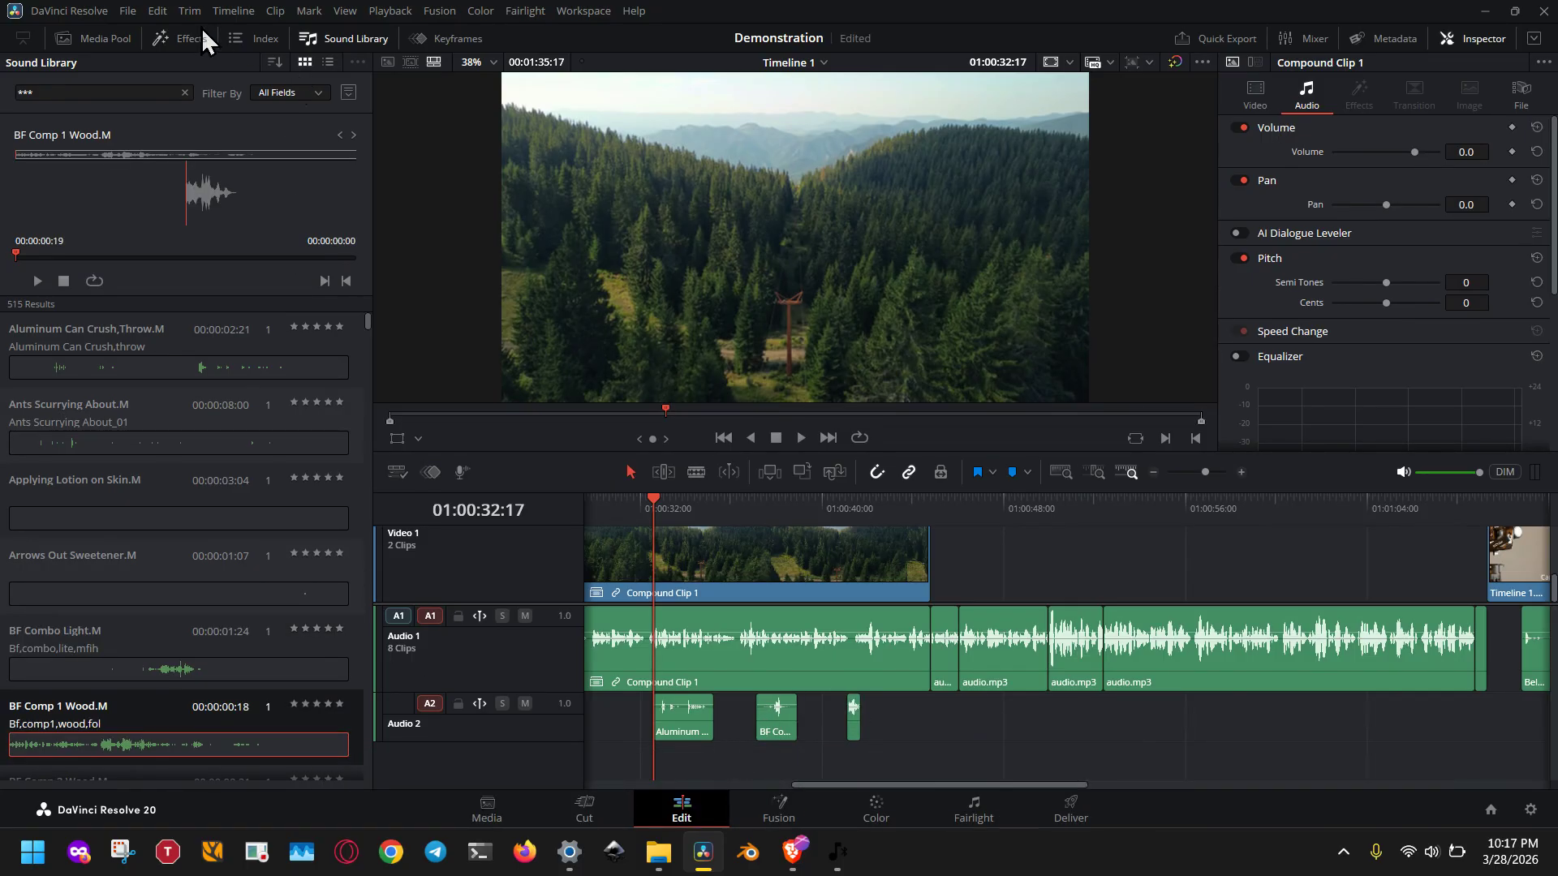
Add s3.wav from the media pool to a new audio track below Audio 2.
click(180, 39)
click(122, 38)
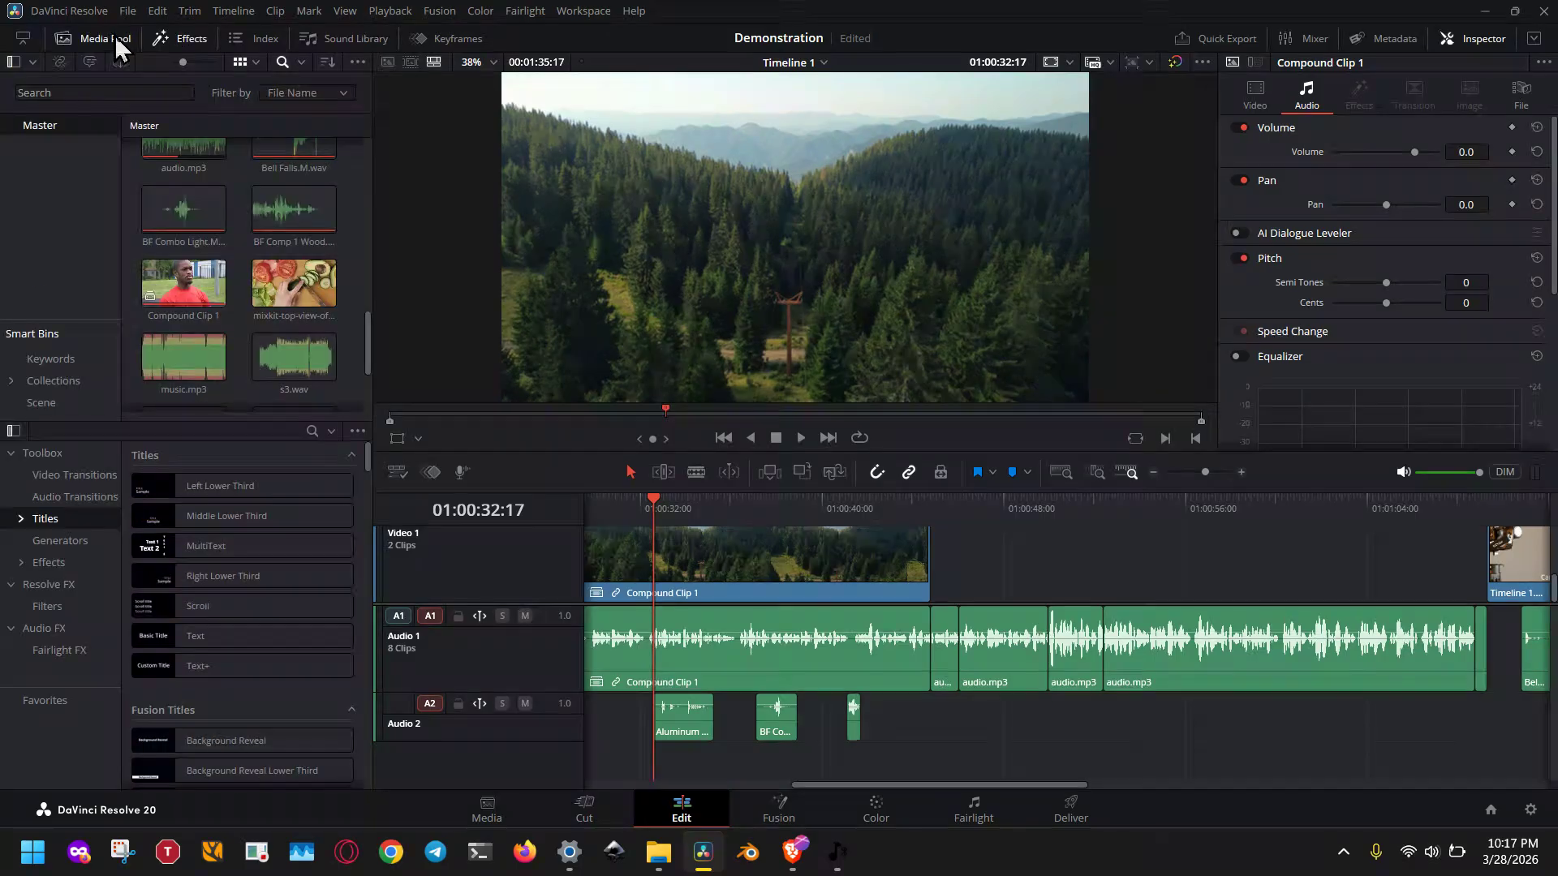
click(297, 378)
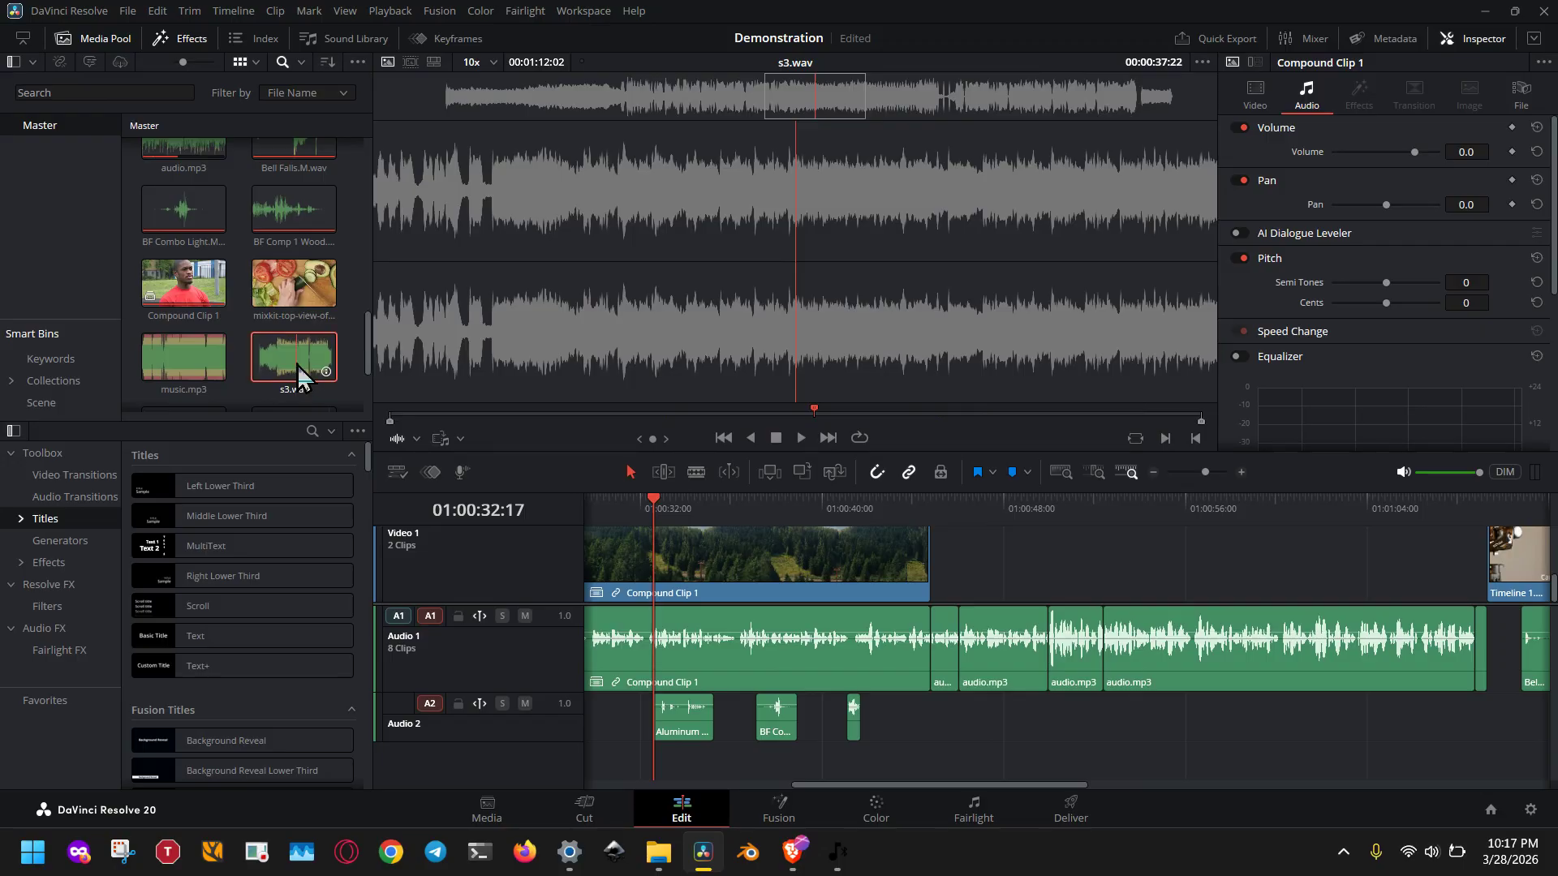
drag(299, 376, 963, 752)
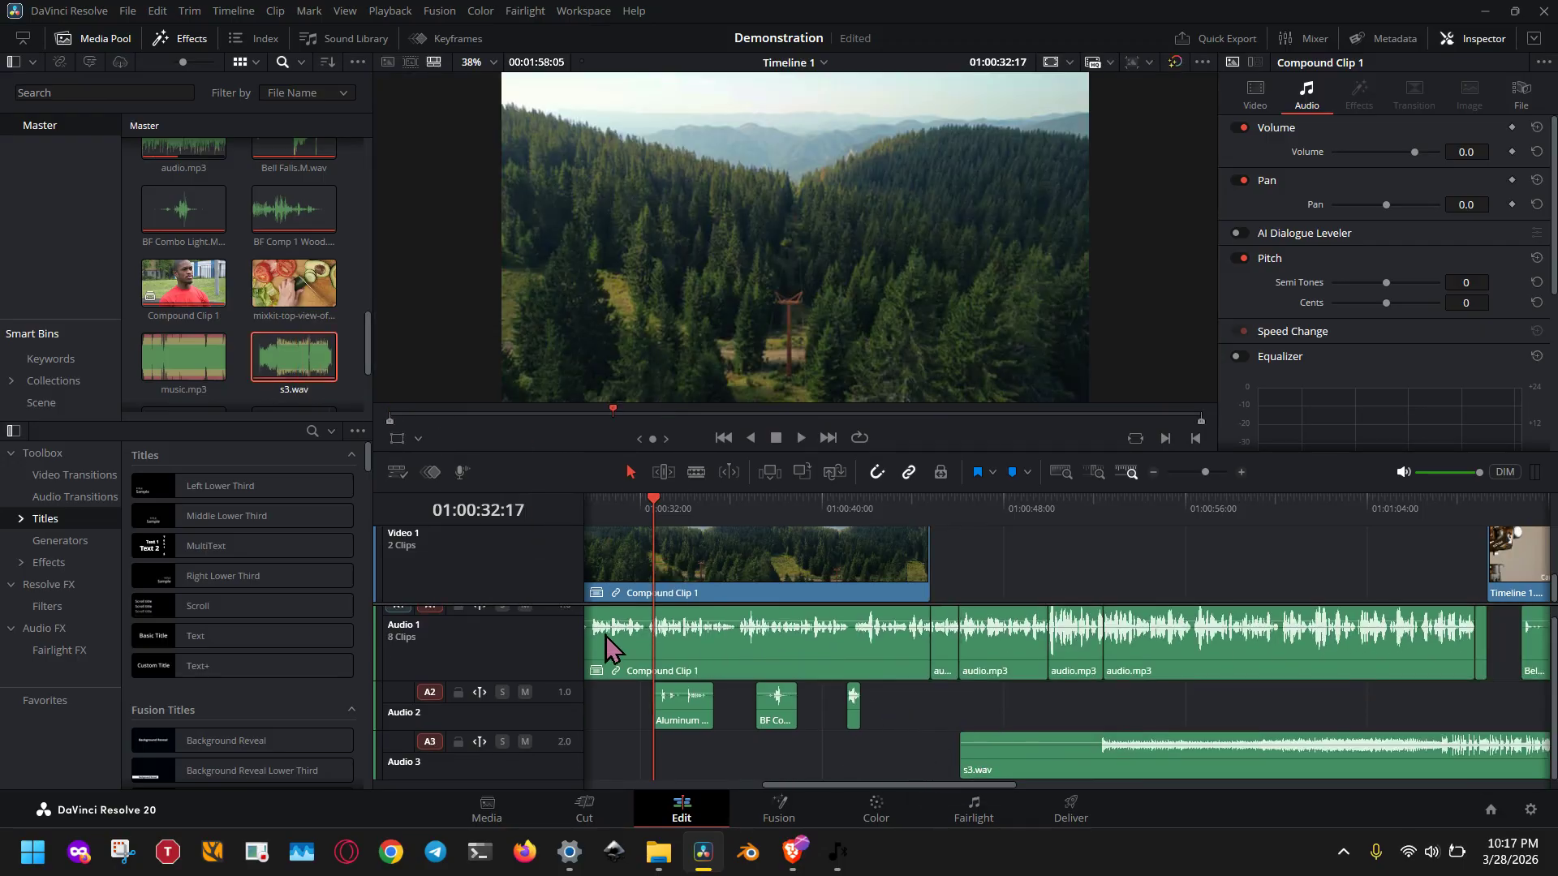
Hide the effects library and media pool, and enlarge the timeline area.
click(182, 39)
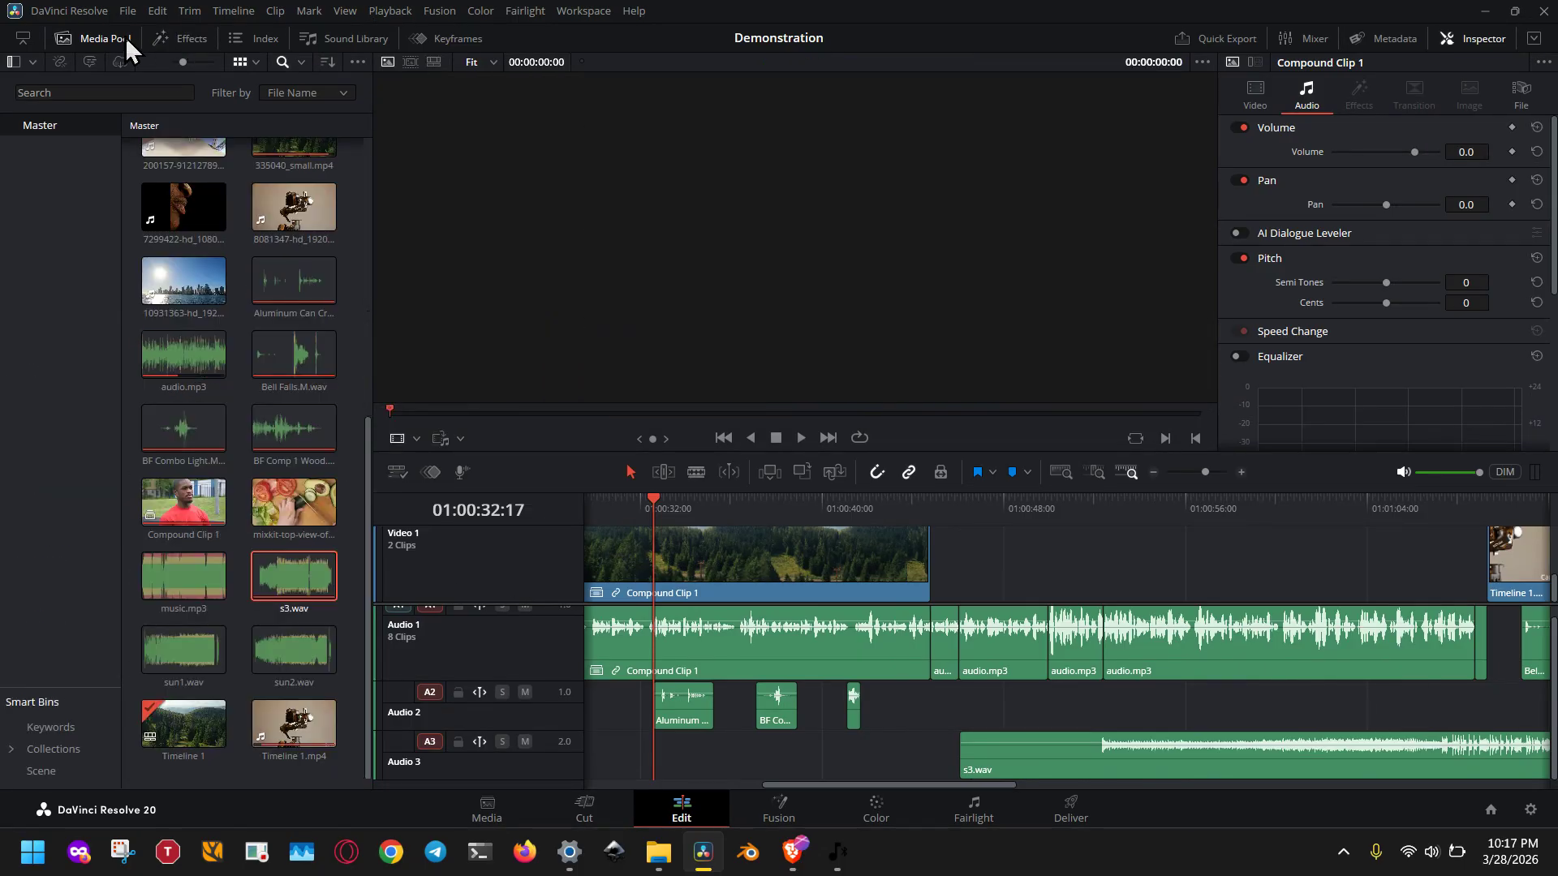
click(123, 39)
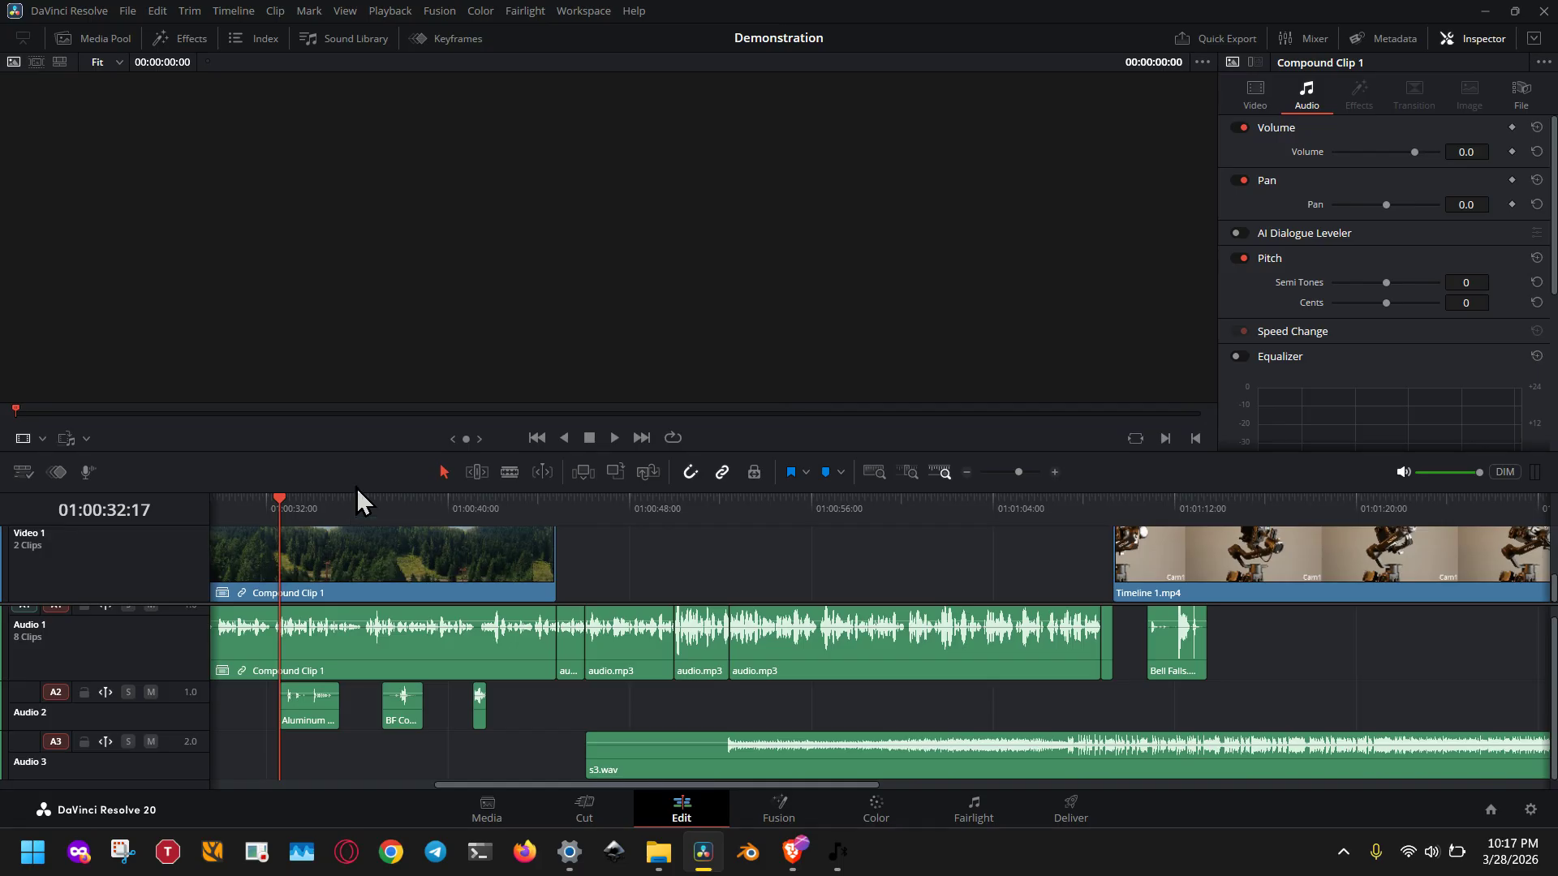
drag(361, 486, 379, 316)
Move the s3.wav clip on Audio 3 back to the start of the timeline.
drag(683, 654, 246, 655)
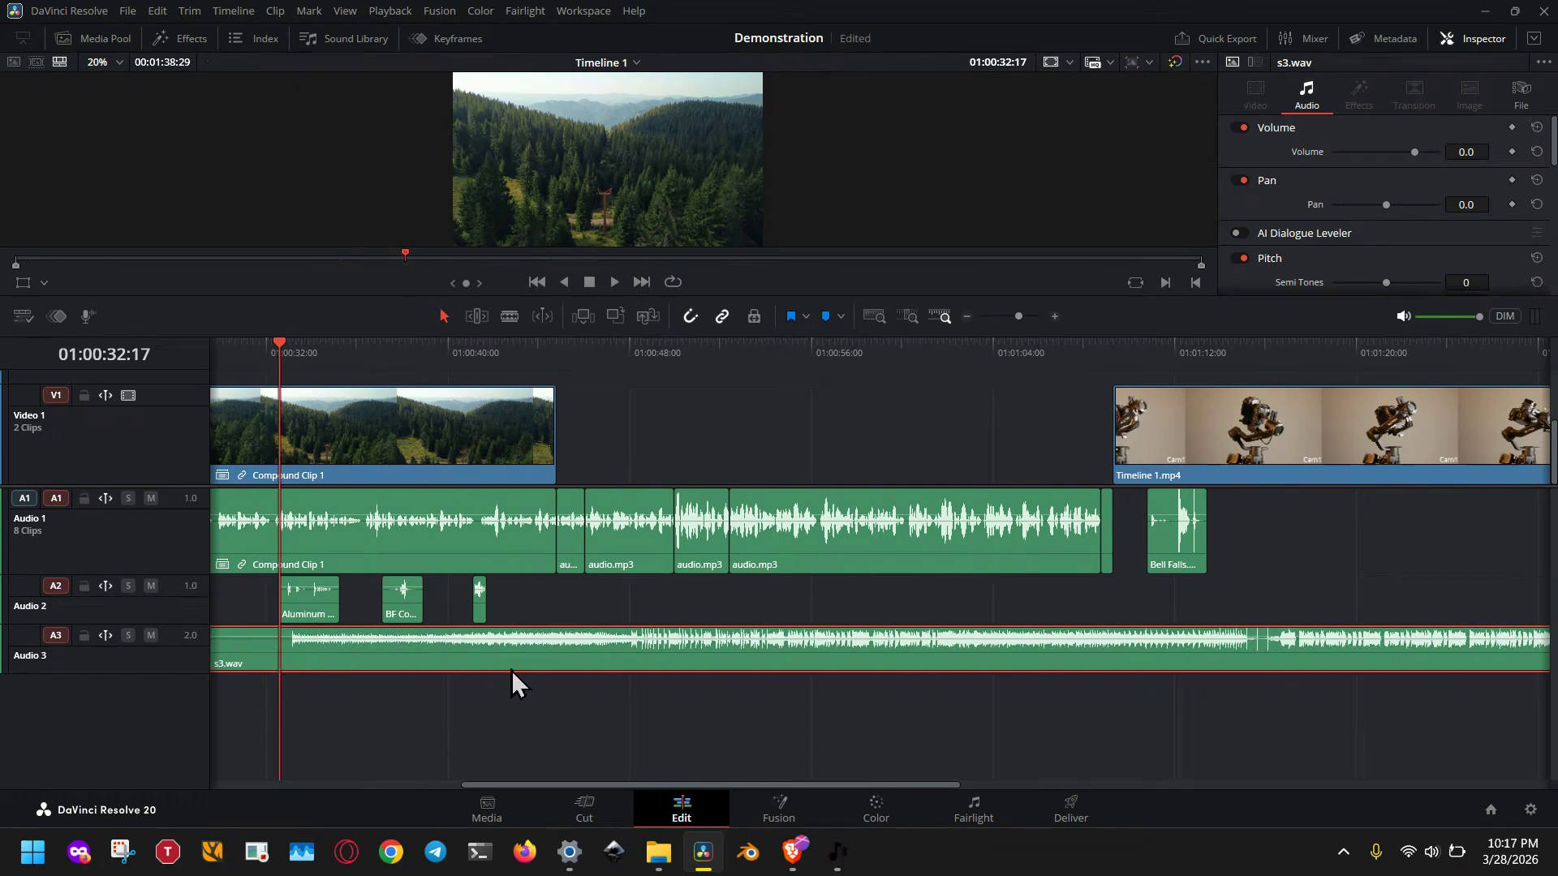
drag(730, 666, 312, 665)
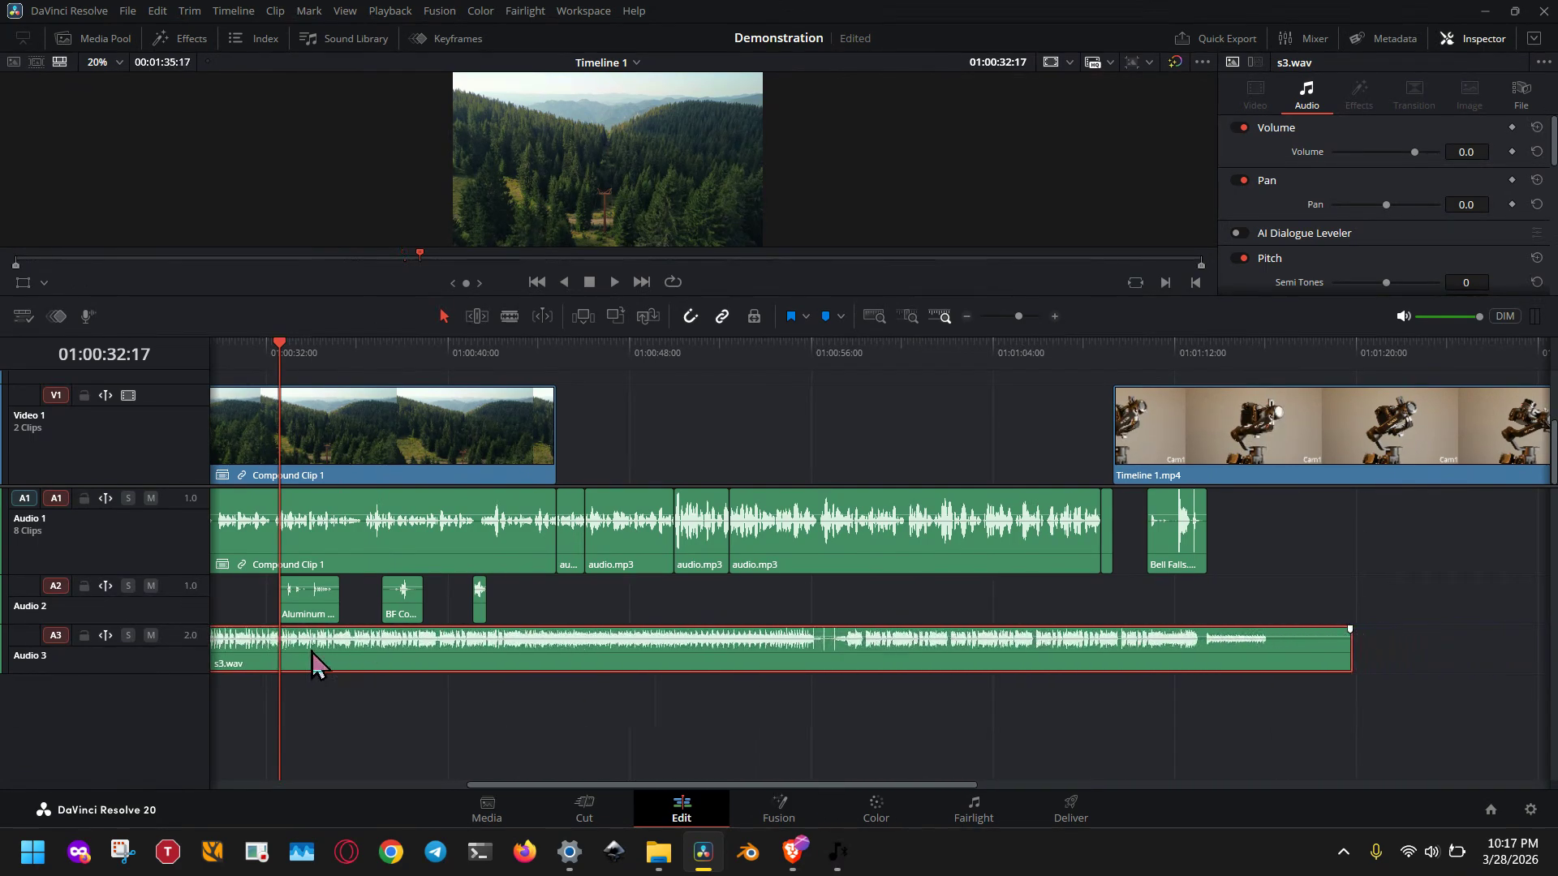
drag(448, 701, 1006, 714)
drag(776, 667, 598, 640)
click(512, 557)
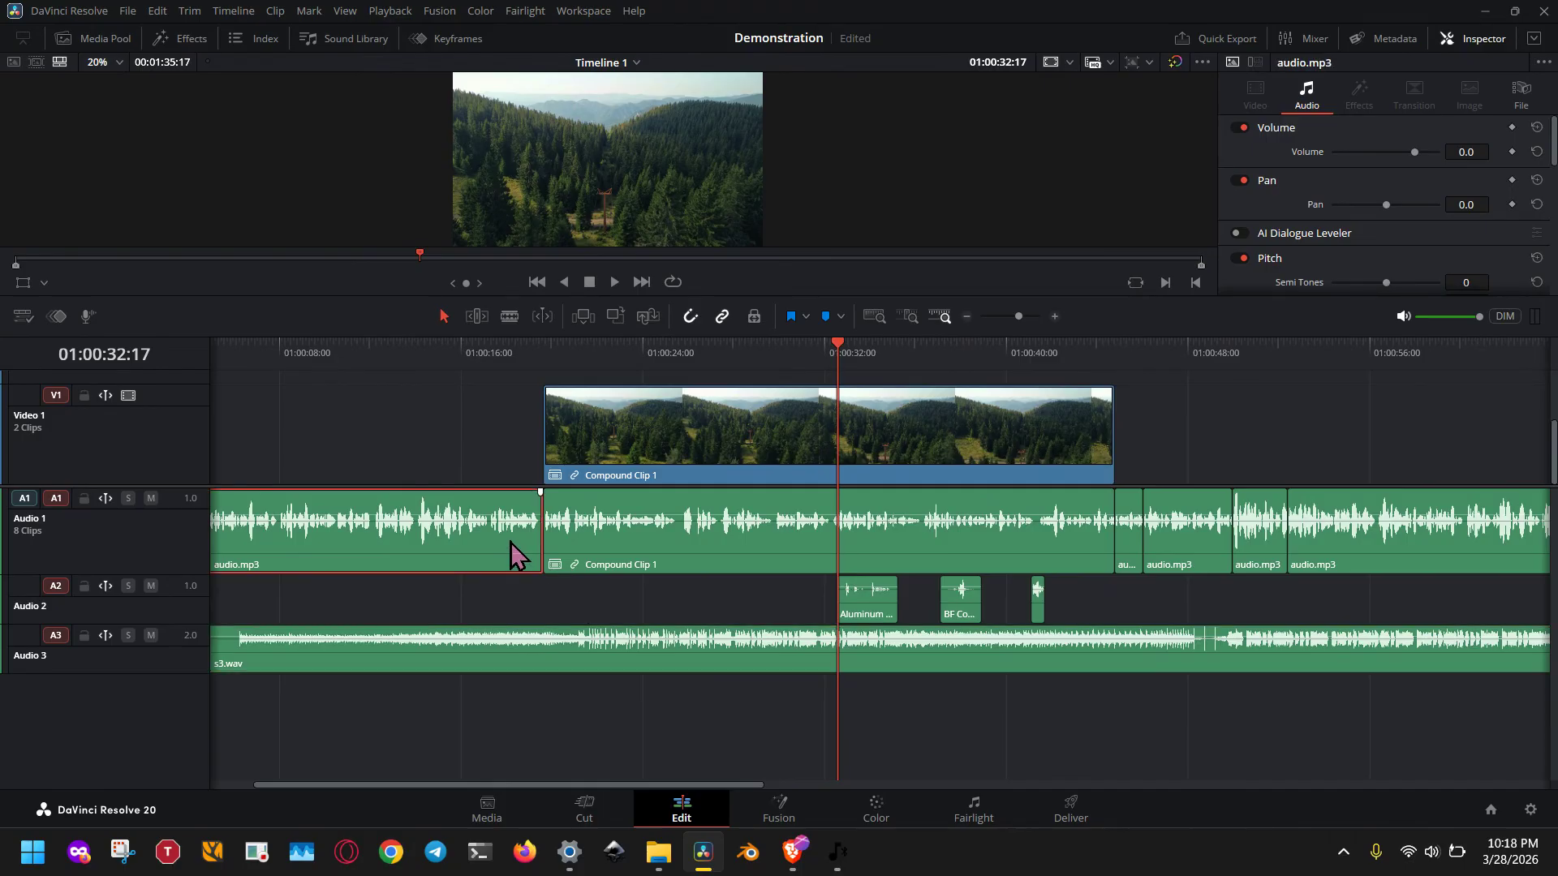
click(503, 667)
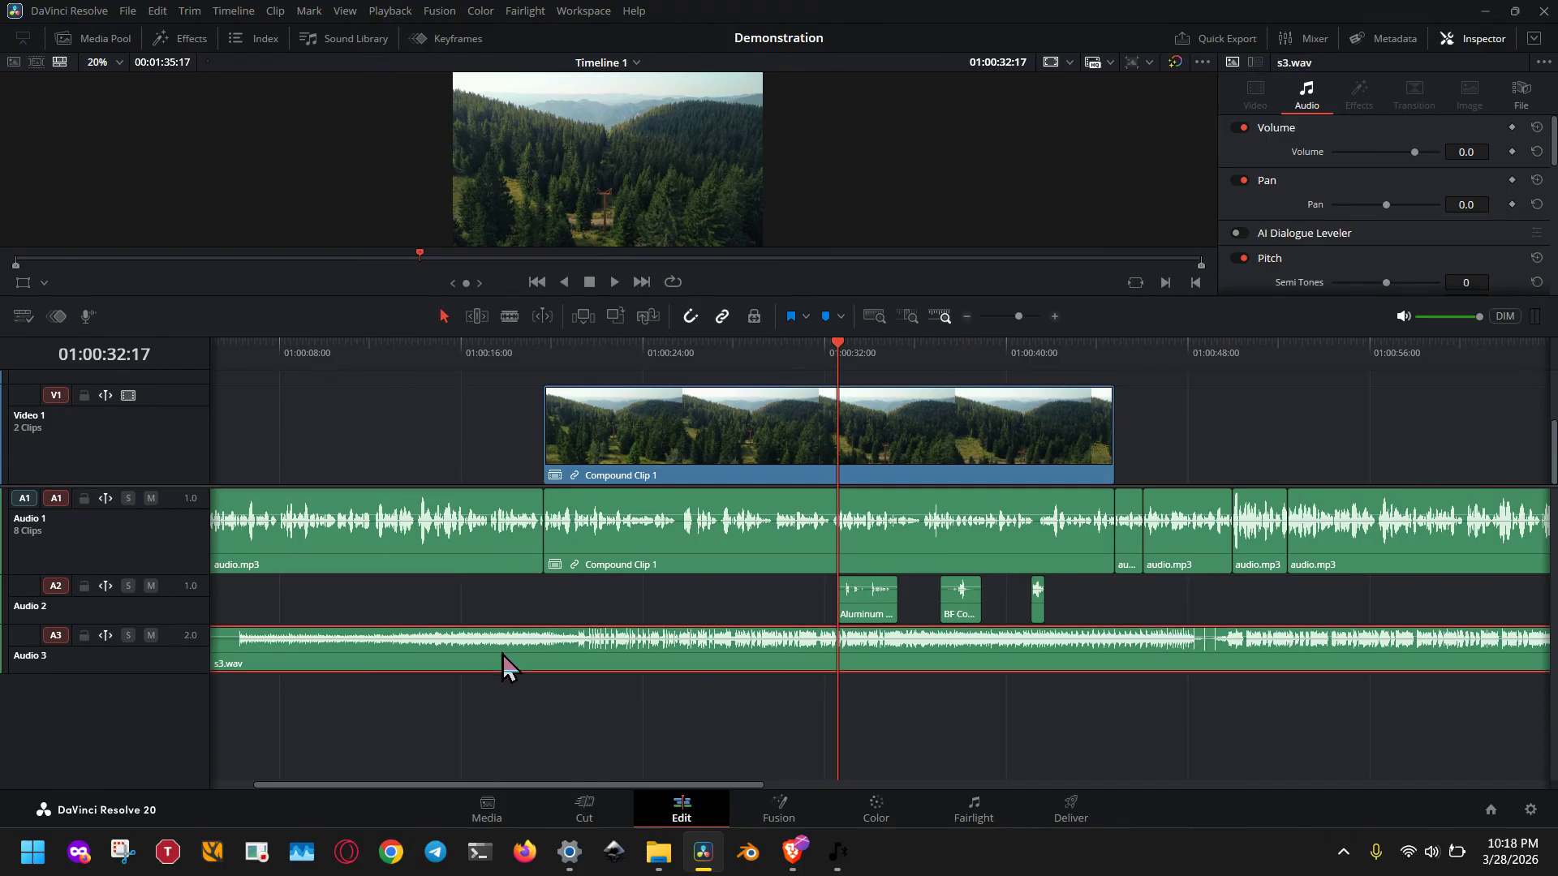
Fit the whole timeline in view and shorten s3.wav so it ends just before the end of Compound Clip 1.
click(873, 316)
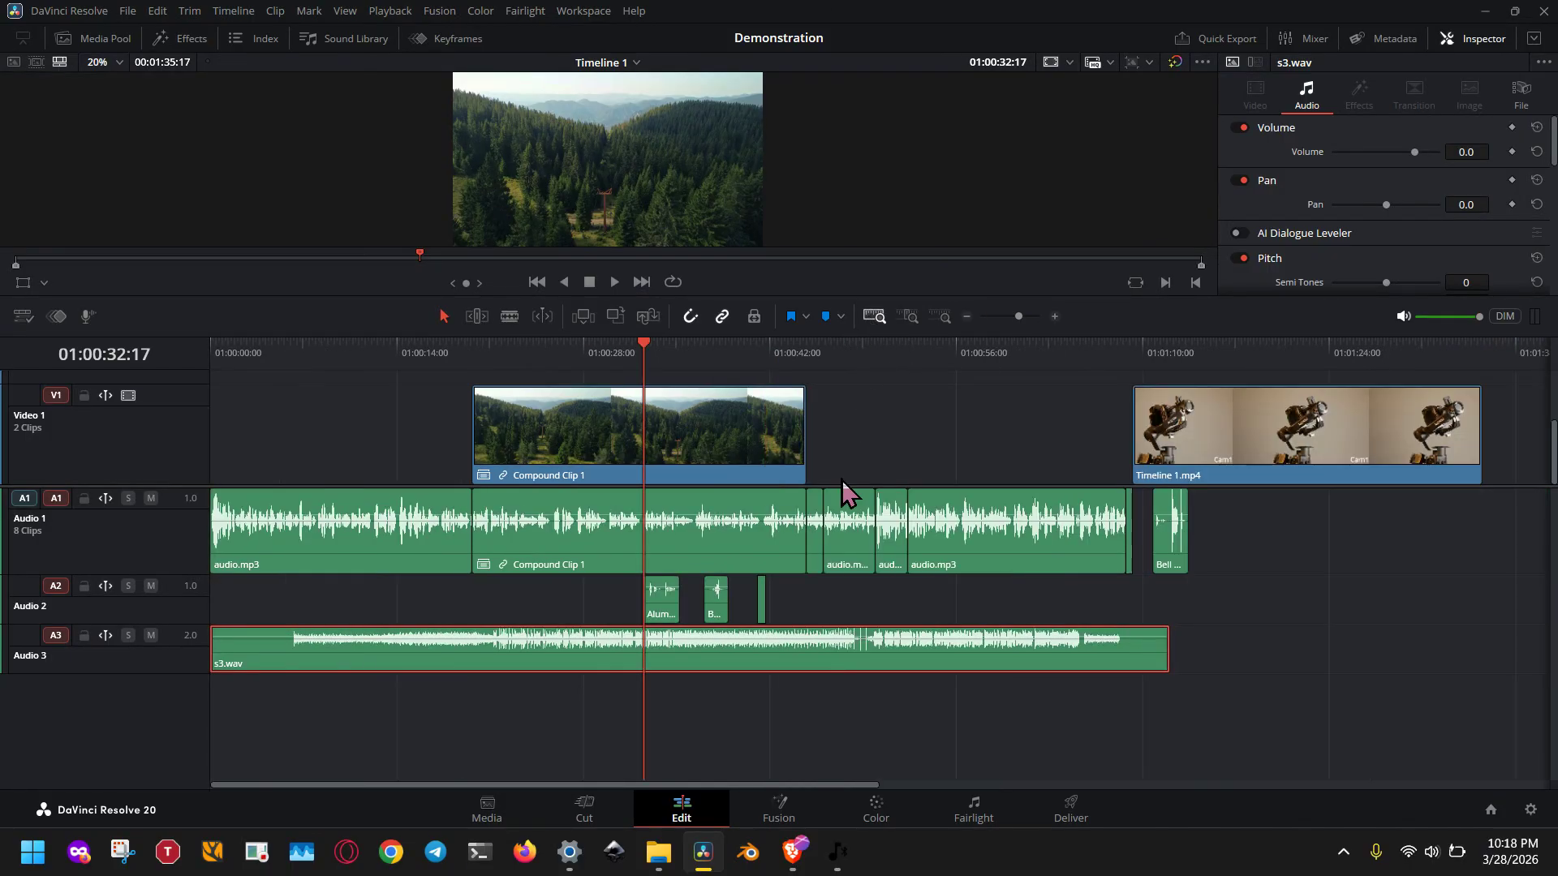
click(1162, 653)
drag(1160, 653, 797, 661)
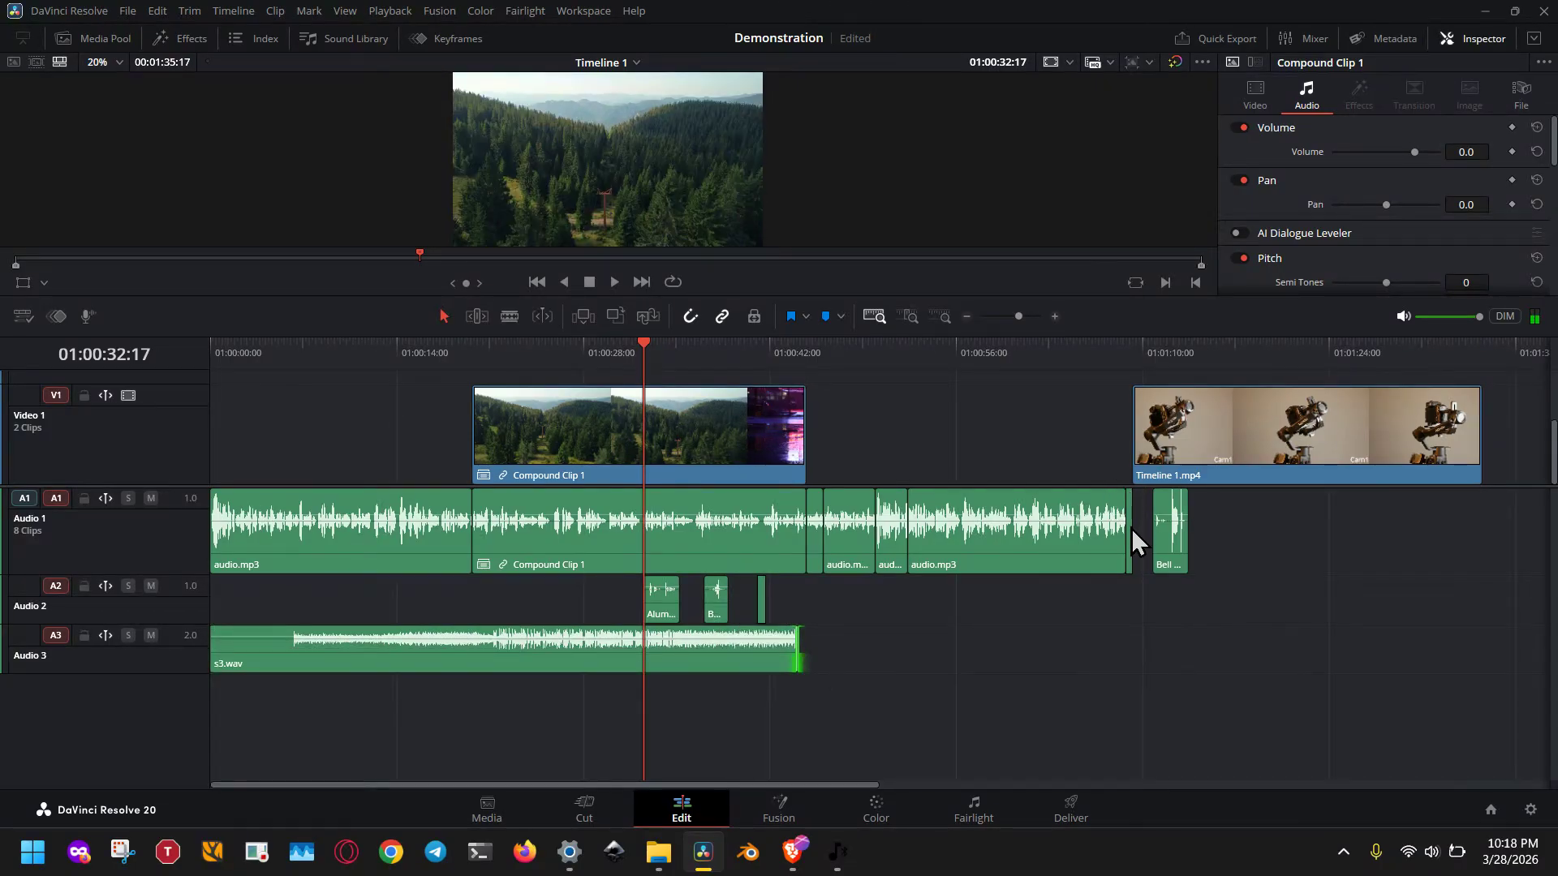
Delete the last audio.mp3 clips and the Bell Falls clip from Audio 1, plus the audio.mp3 clip before Compound Clip 1.
drag(1190, 638, 1087, 543)
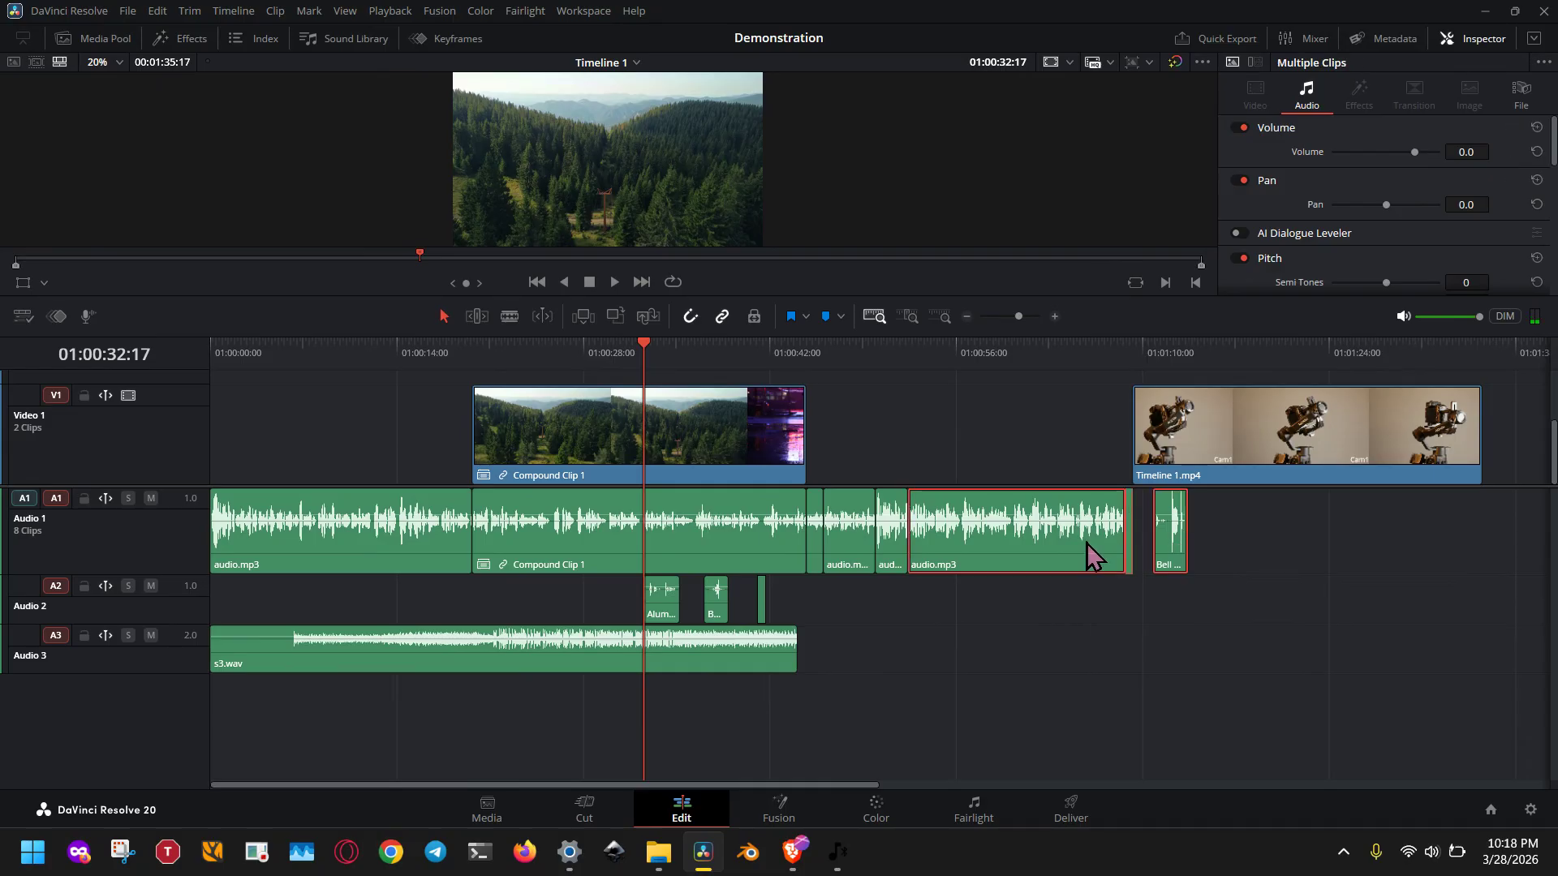
key(Delete)
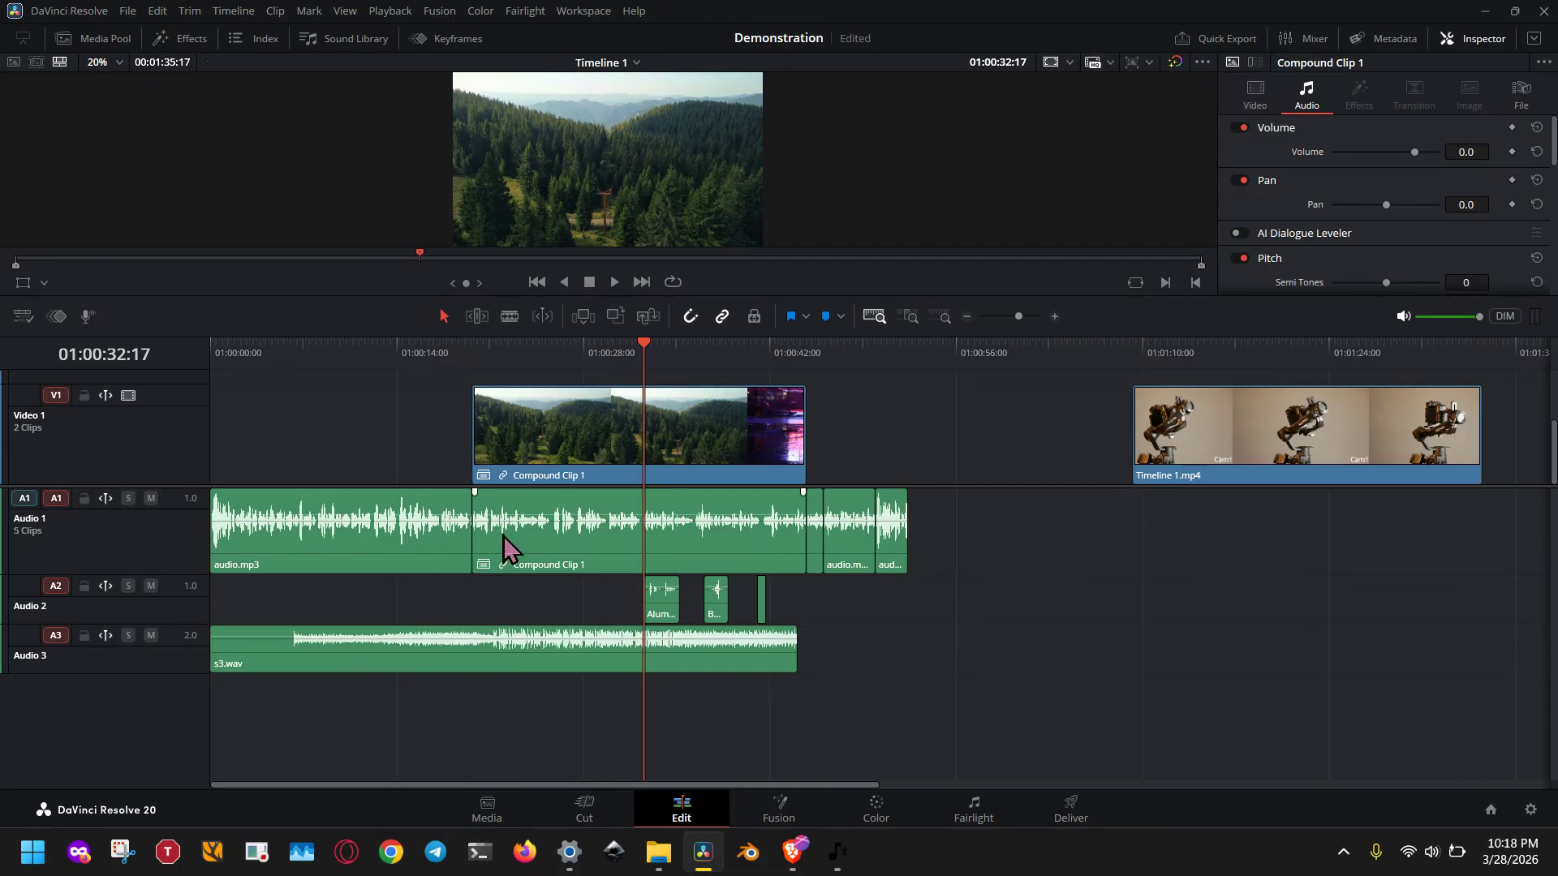
click(419, 554)
key(Delete)
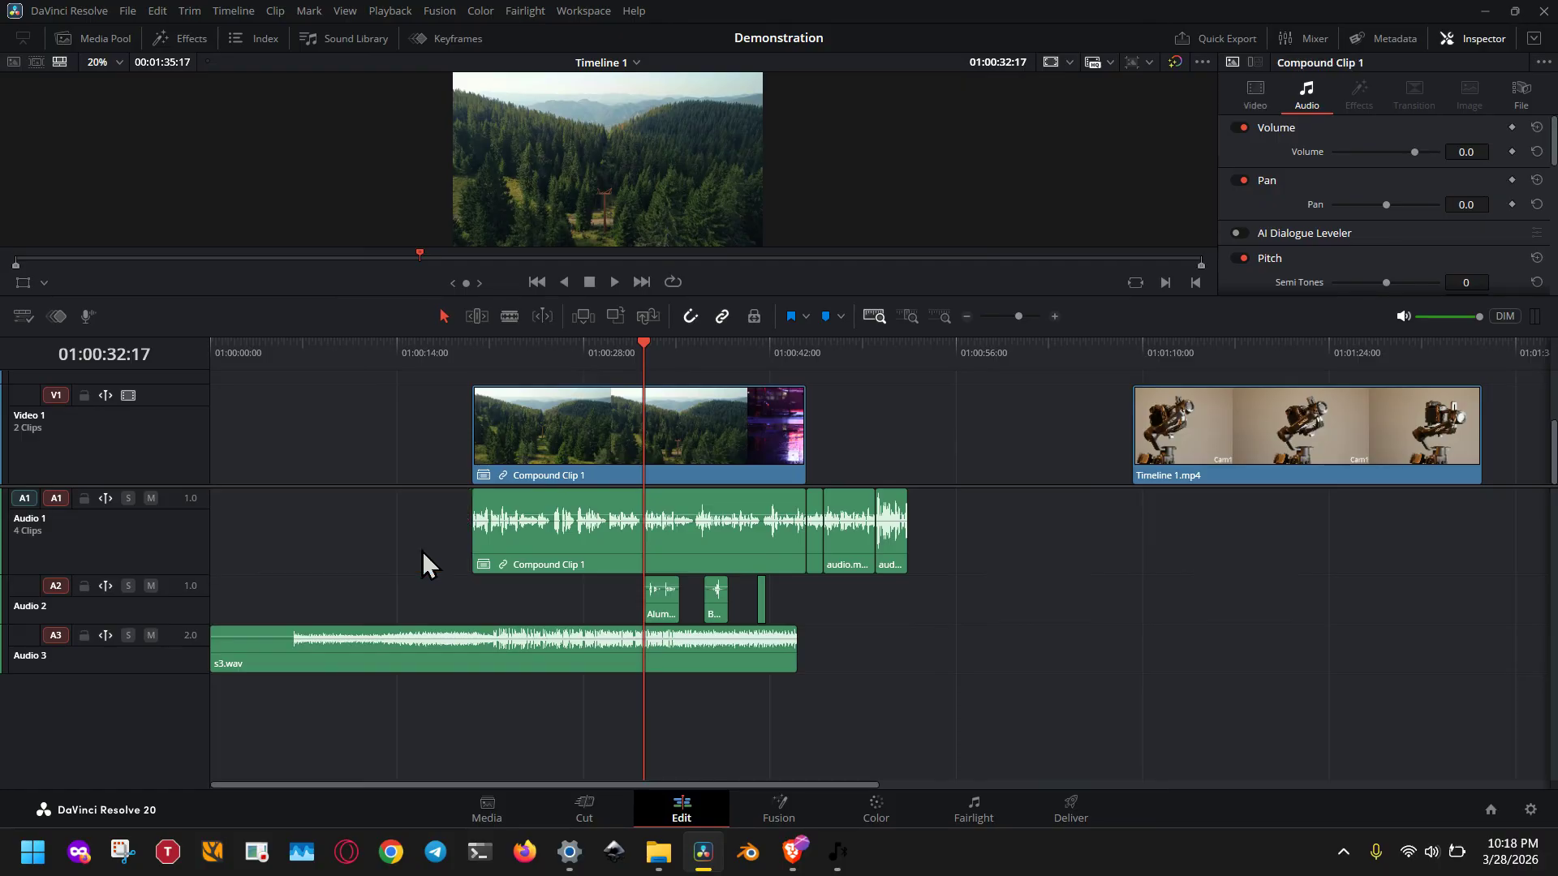
Adjust the end of s3.wav on Audio 3 to line up with the end of the last Audio 1 clip.
click(691, 663)
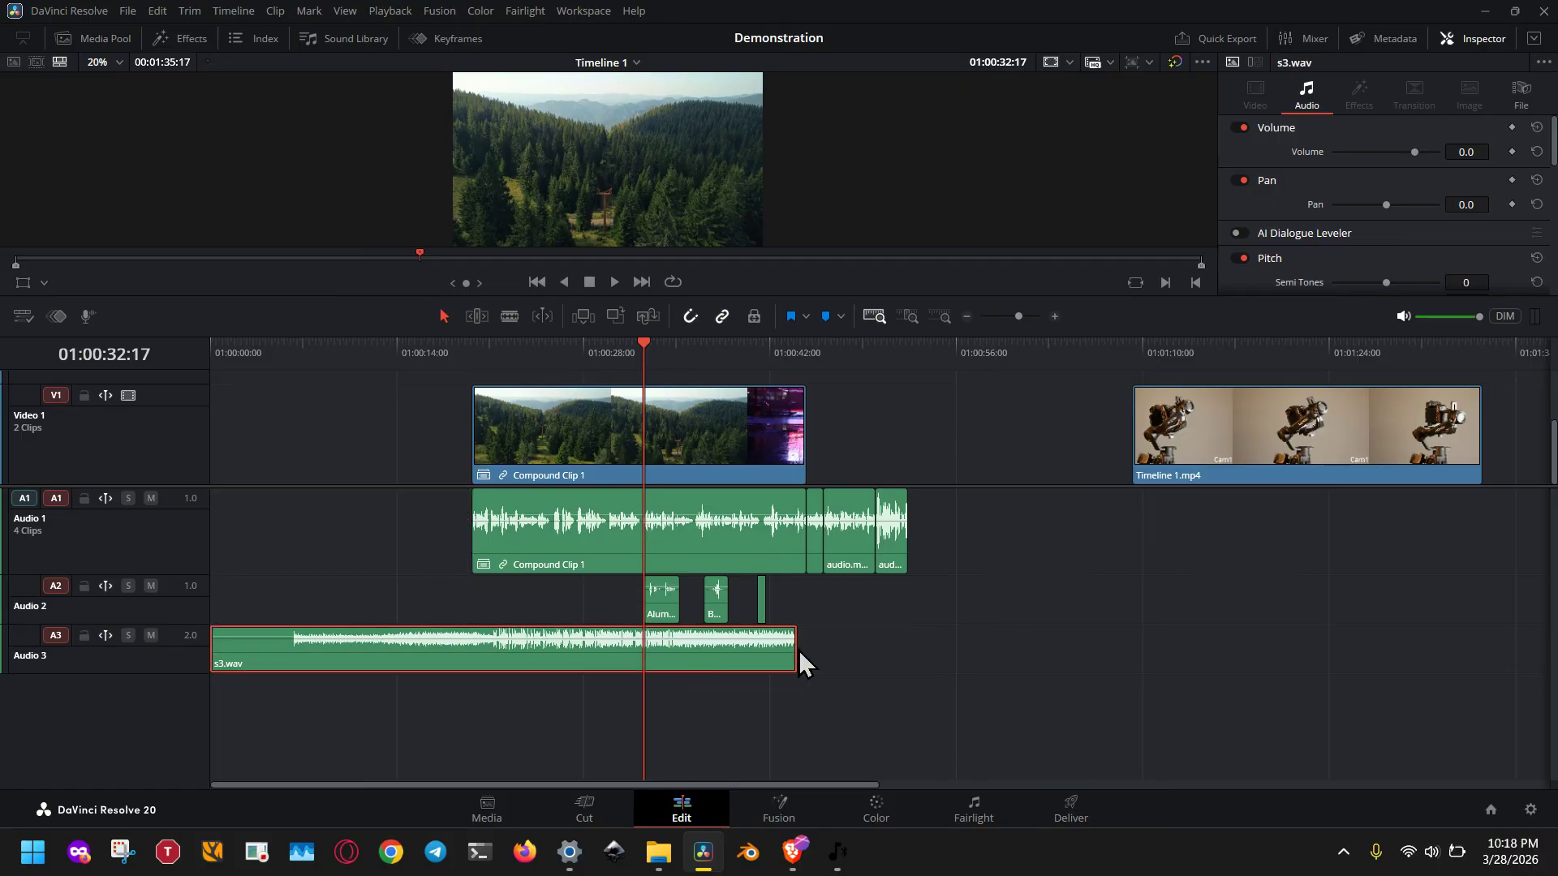
drag(795, 646, 904, 645)
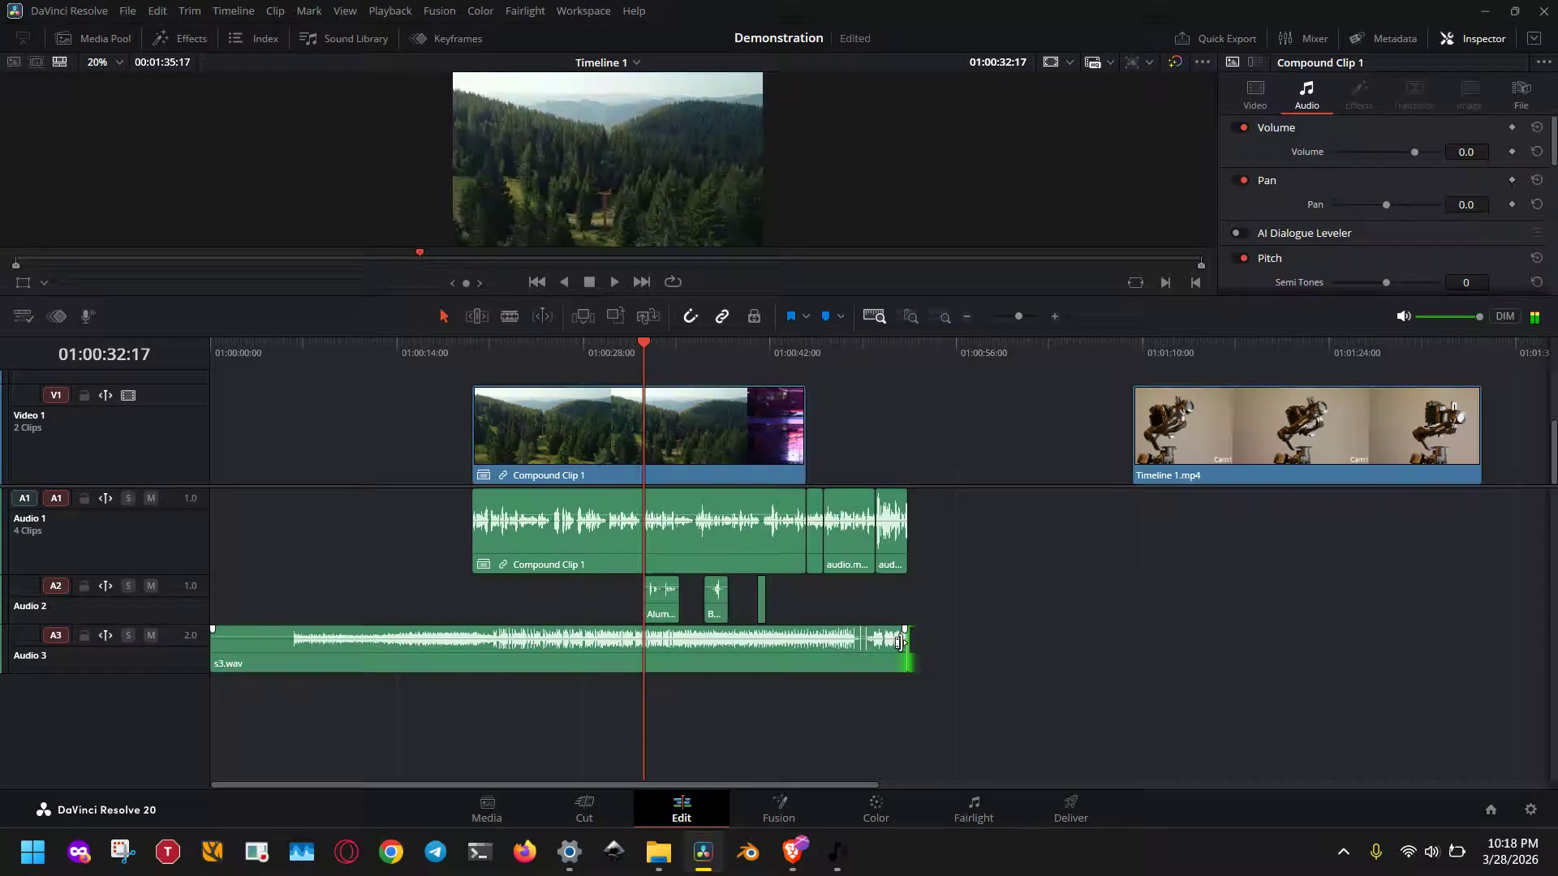
Move Compound Clip 1 earlier to start at about 01:00:14, and the Aluminum Can Crush clip to about 01:00:23.
drag(605, 558, 524, 575)
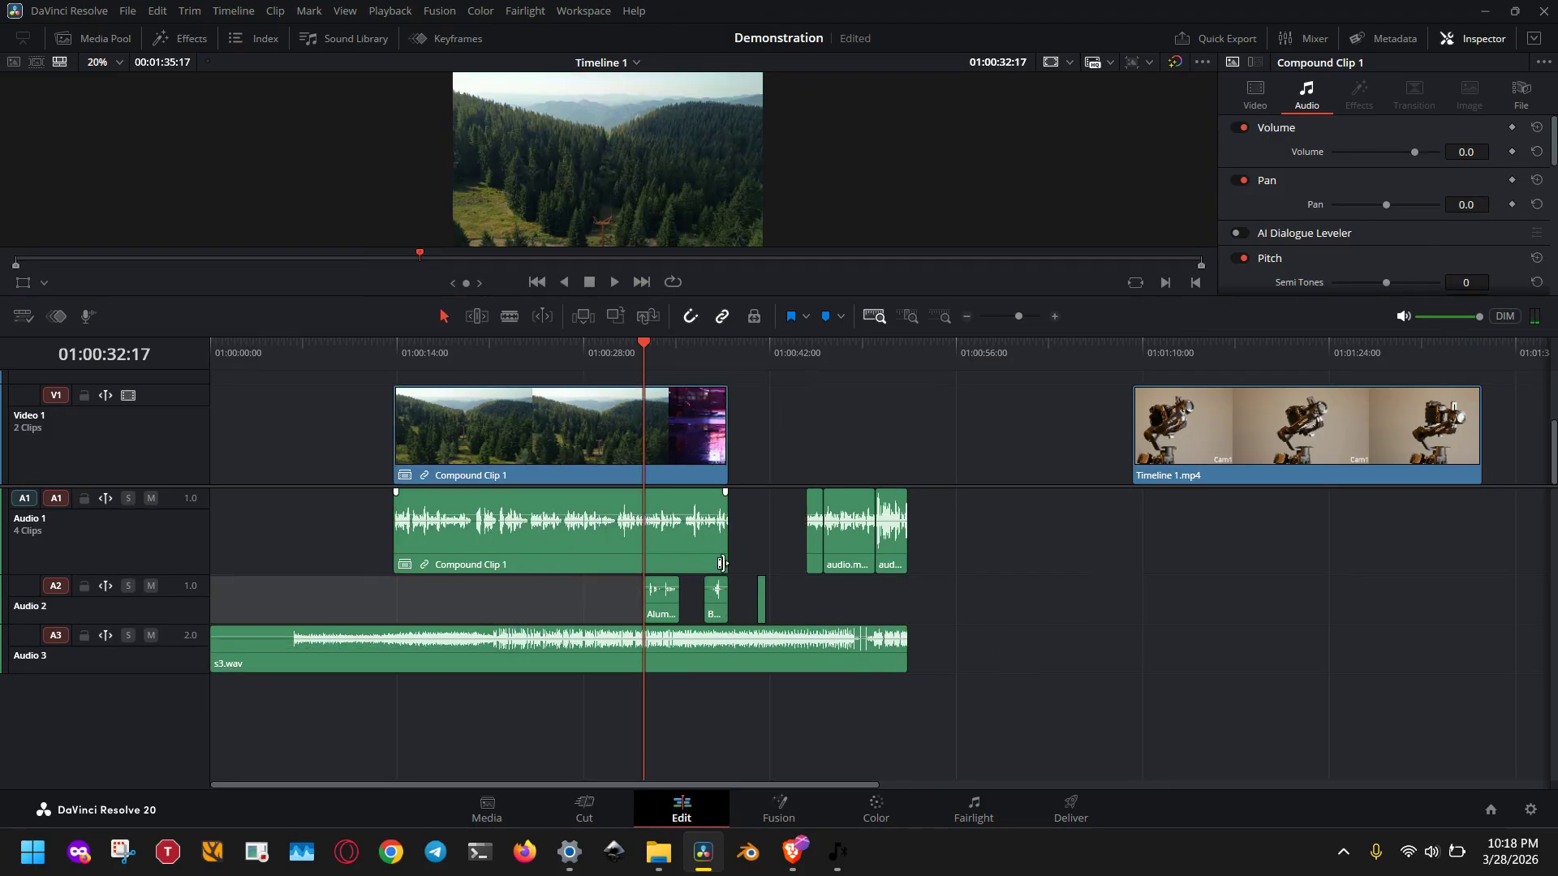
drag(670, 617, 529, 623)
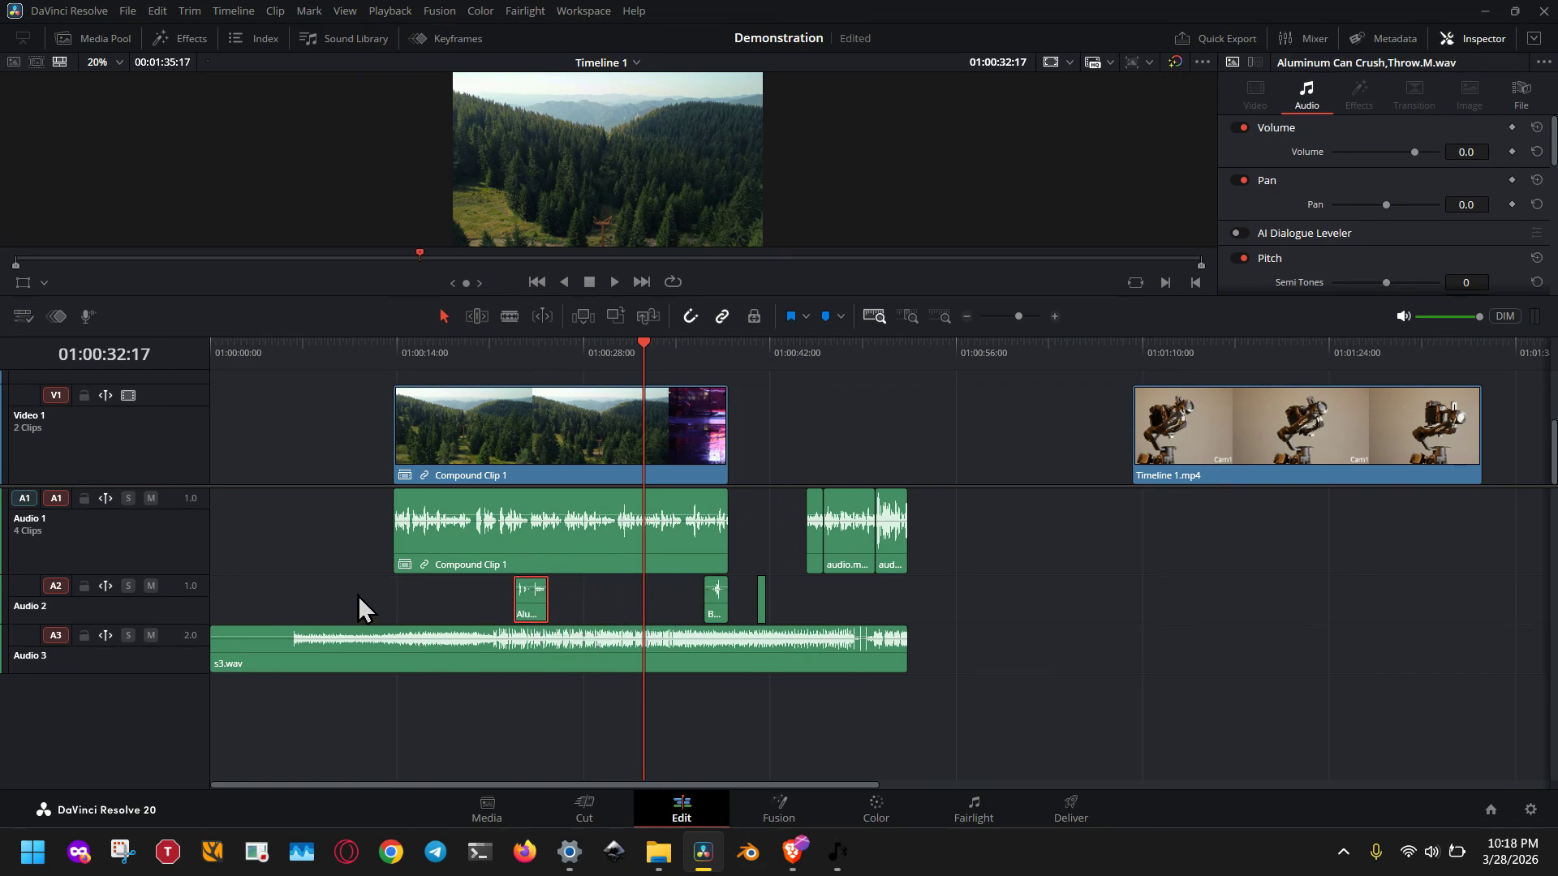
Try the mute toggle on Audio 3 and the solo toggles on Audio 2 and Audio 3.
click(157, 640)
click(151, 636)
click(128, 586)
click(132, 635)
click(1130, 634)
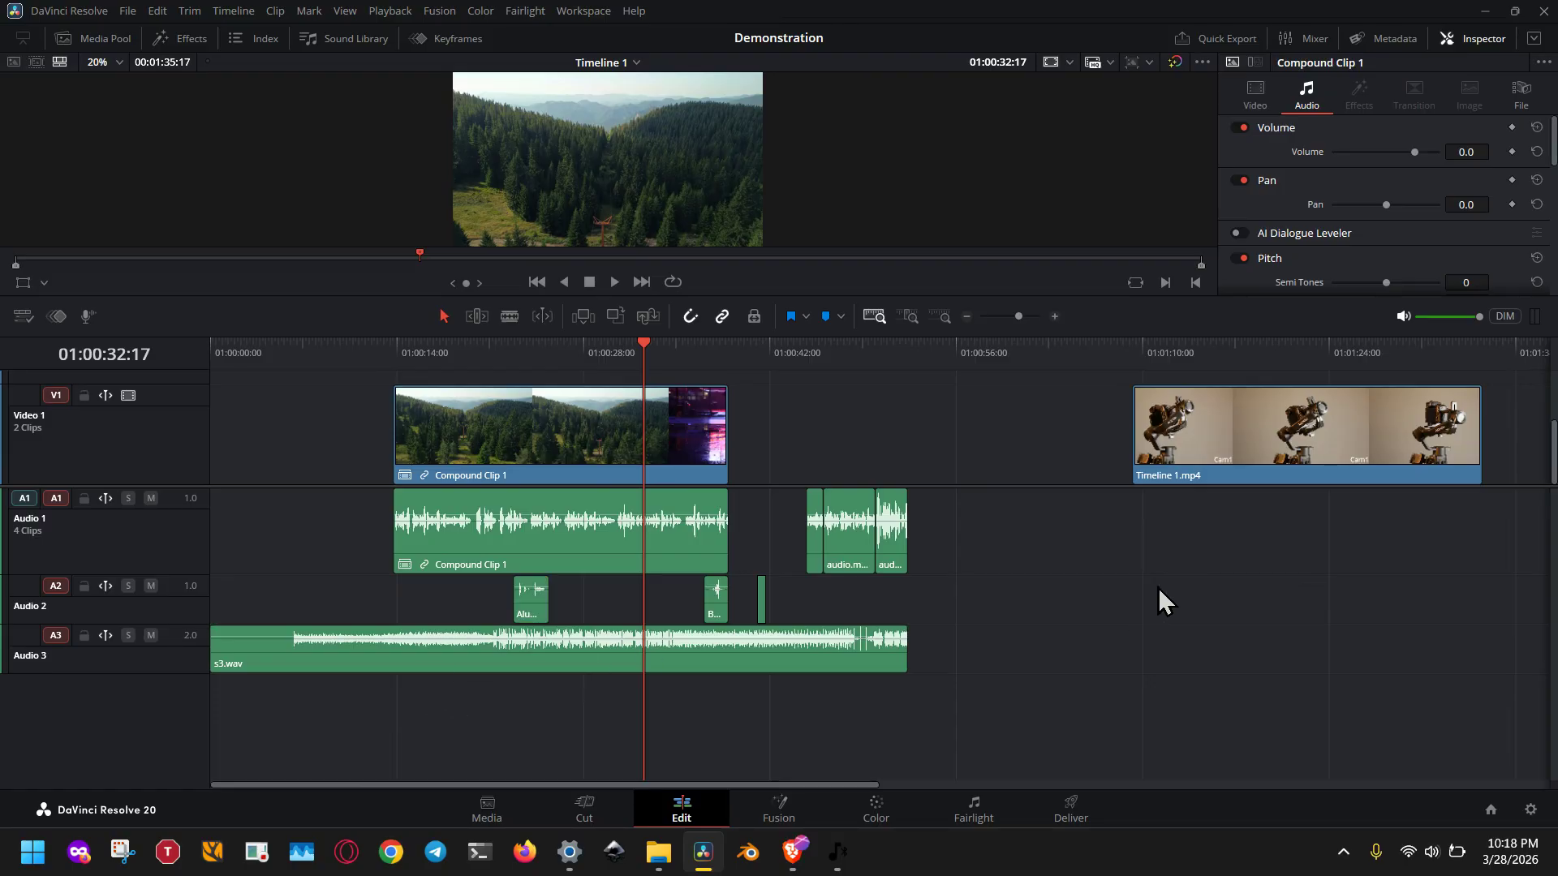
Open the audio mixer, widen it to show all tracks, and set the levels to +3.9 for Audio 2 and -12 for Audio 3.
click(1281, 41)
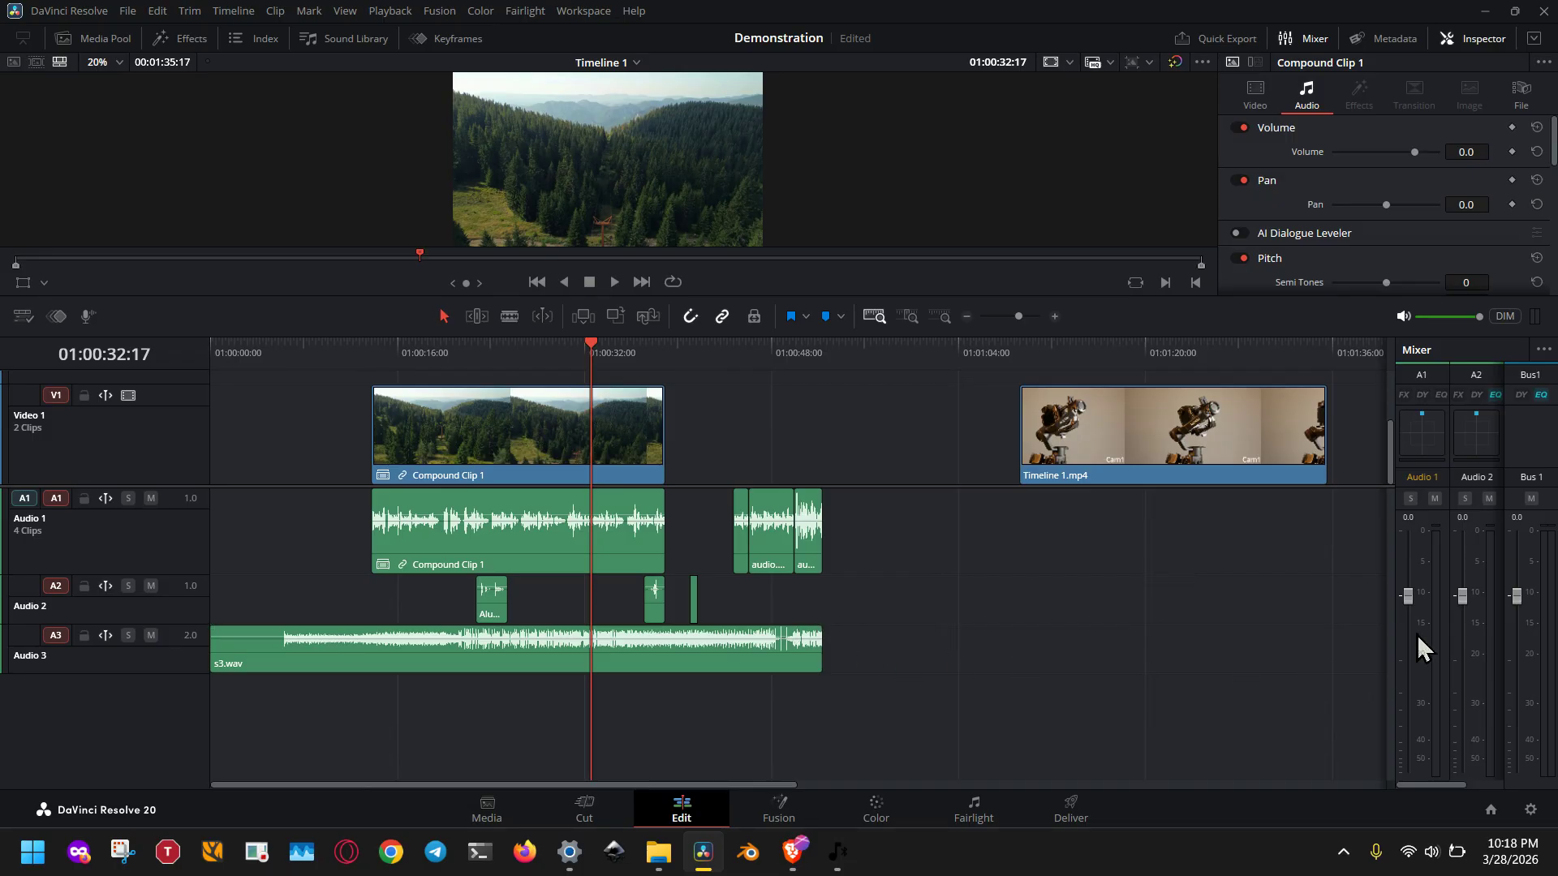
drag(1393, 640, 1255, 640)
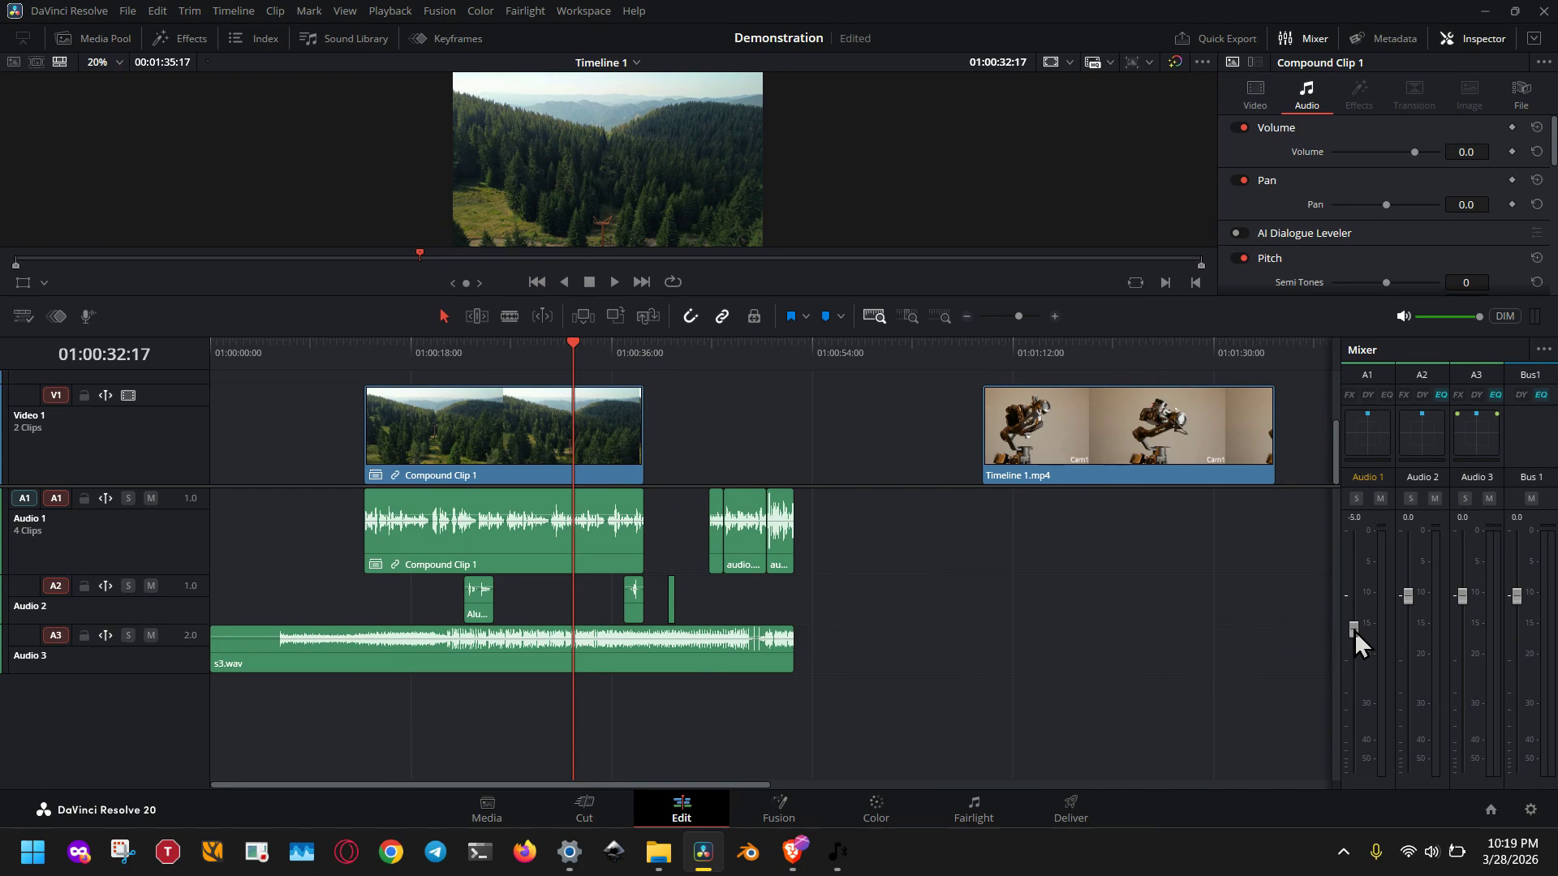
drag(1353, 629, 1353, 672)
drag(1465, 596, 1409, 576)
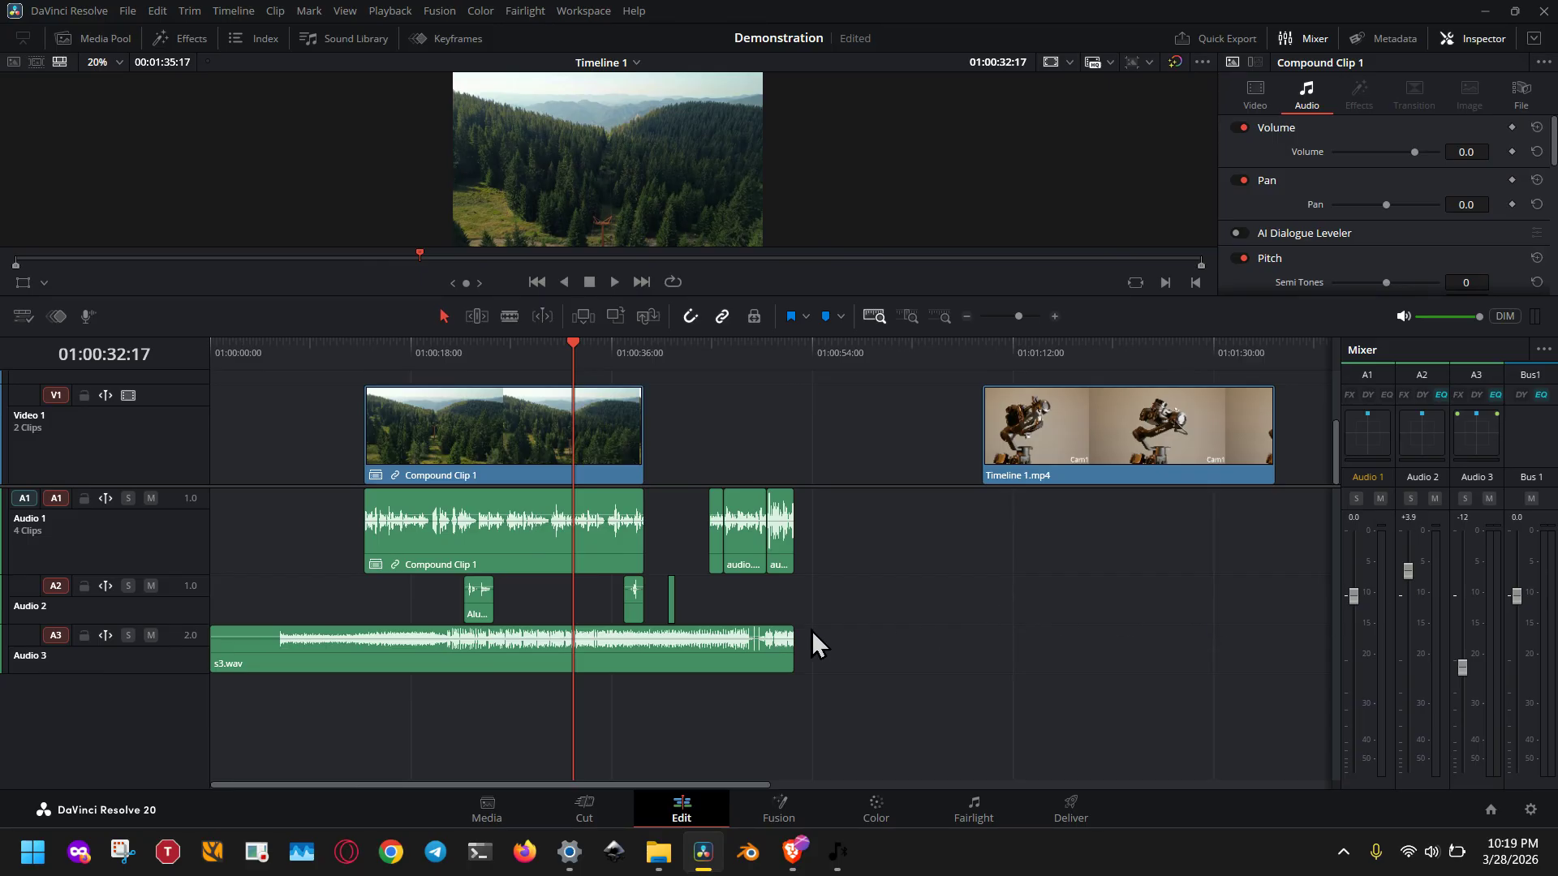
Try raising the clip volume of s3.wav on Audio 3 directly in the timeline.
drag(776, 638, 772, 631)
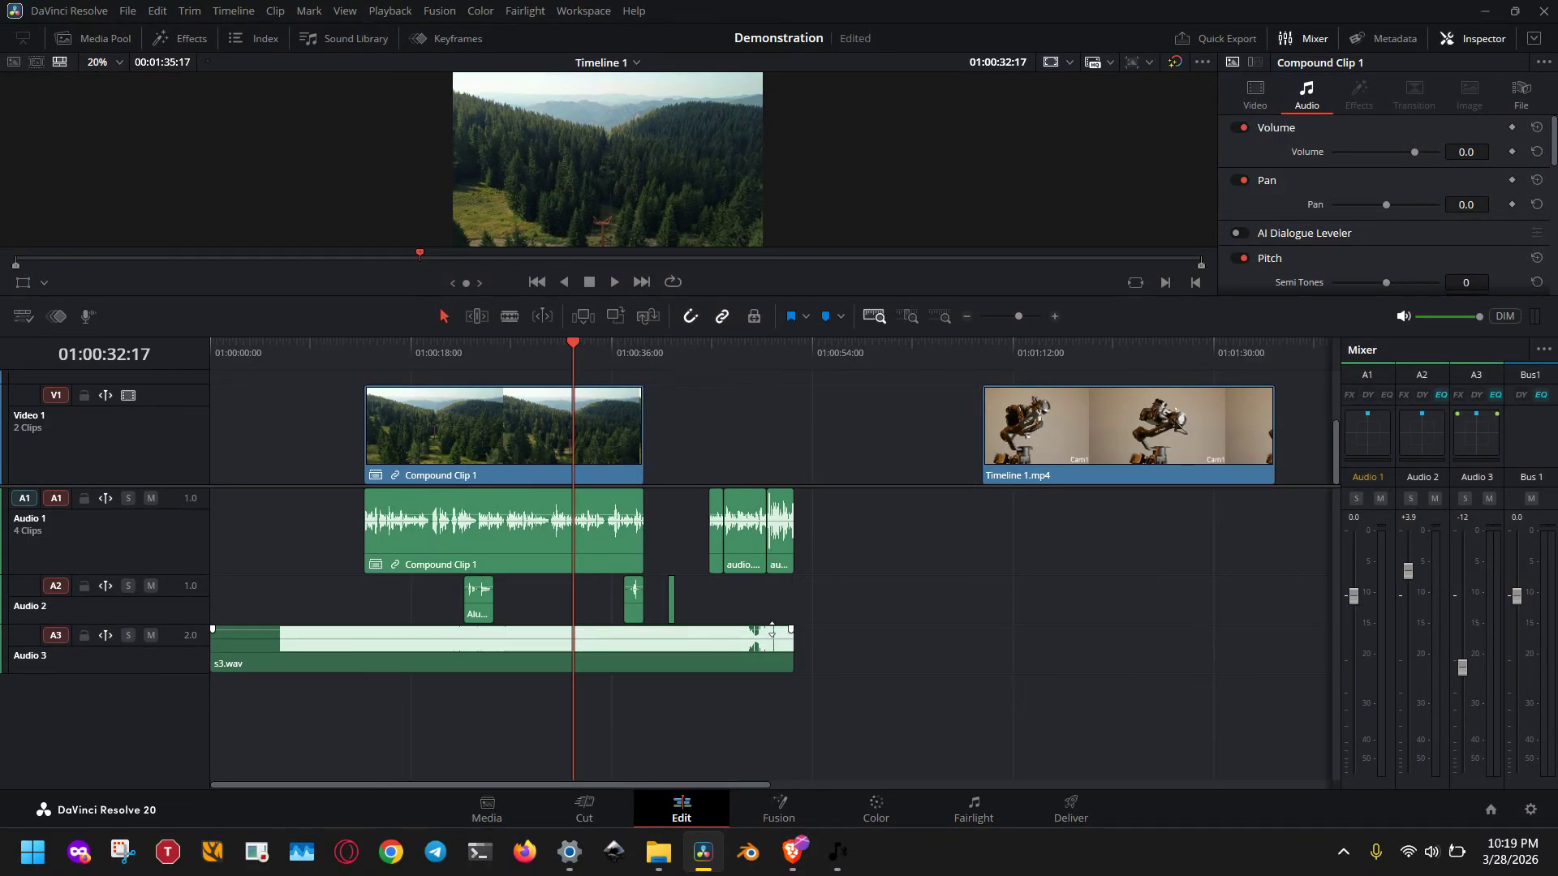
click(909, 318)
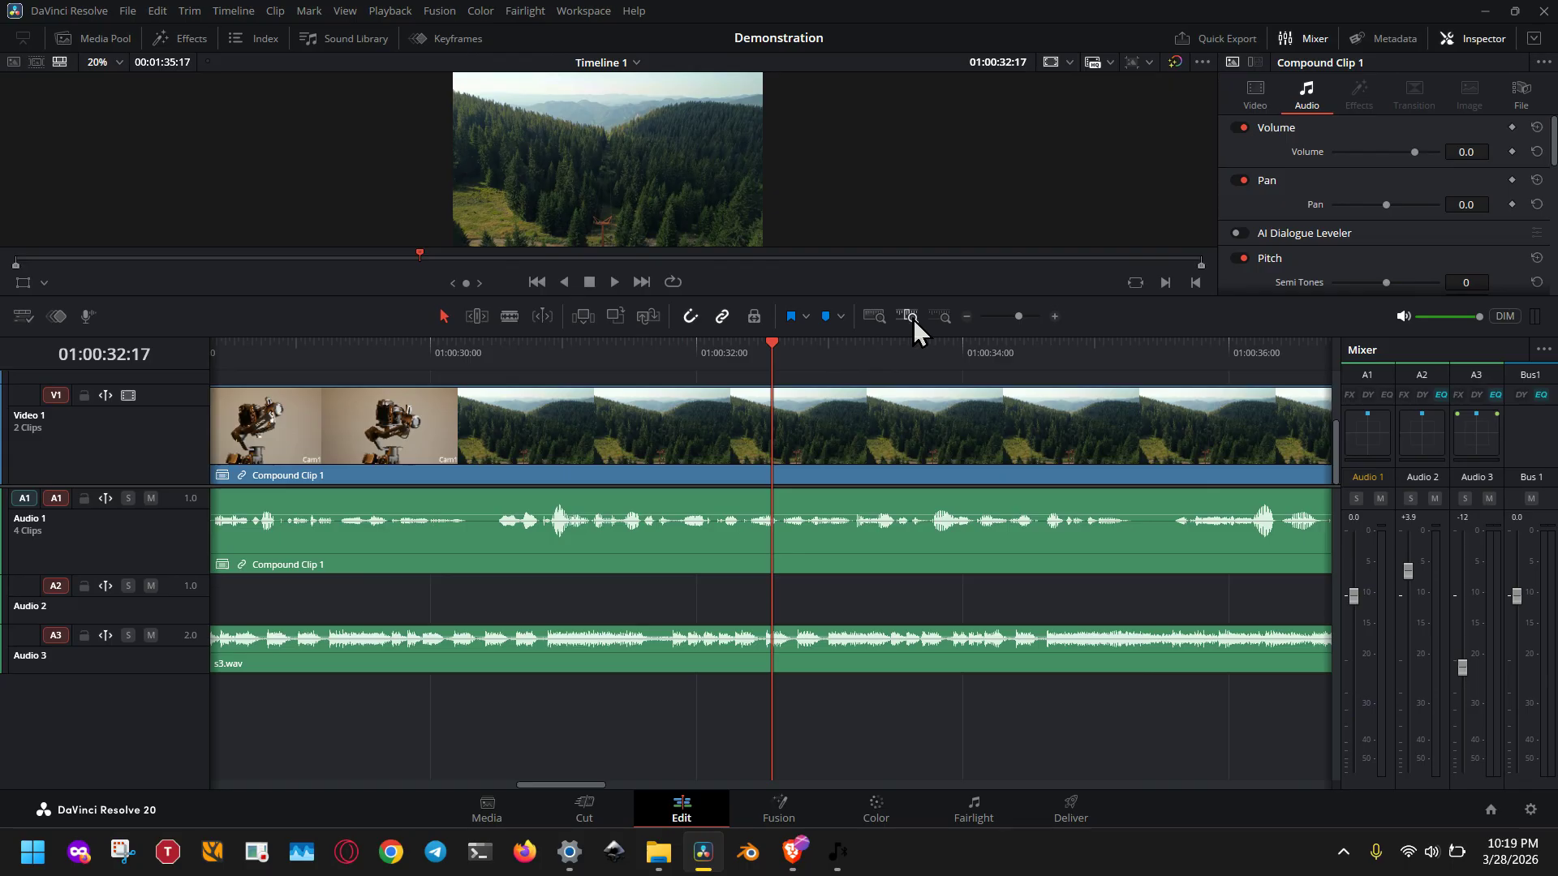
Add a volume keyframe to Compound Clip 1's audio on Audio 1 just before 01:00:33 and raise the volume to 5.6.
click(812, 515)
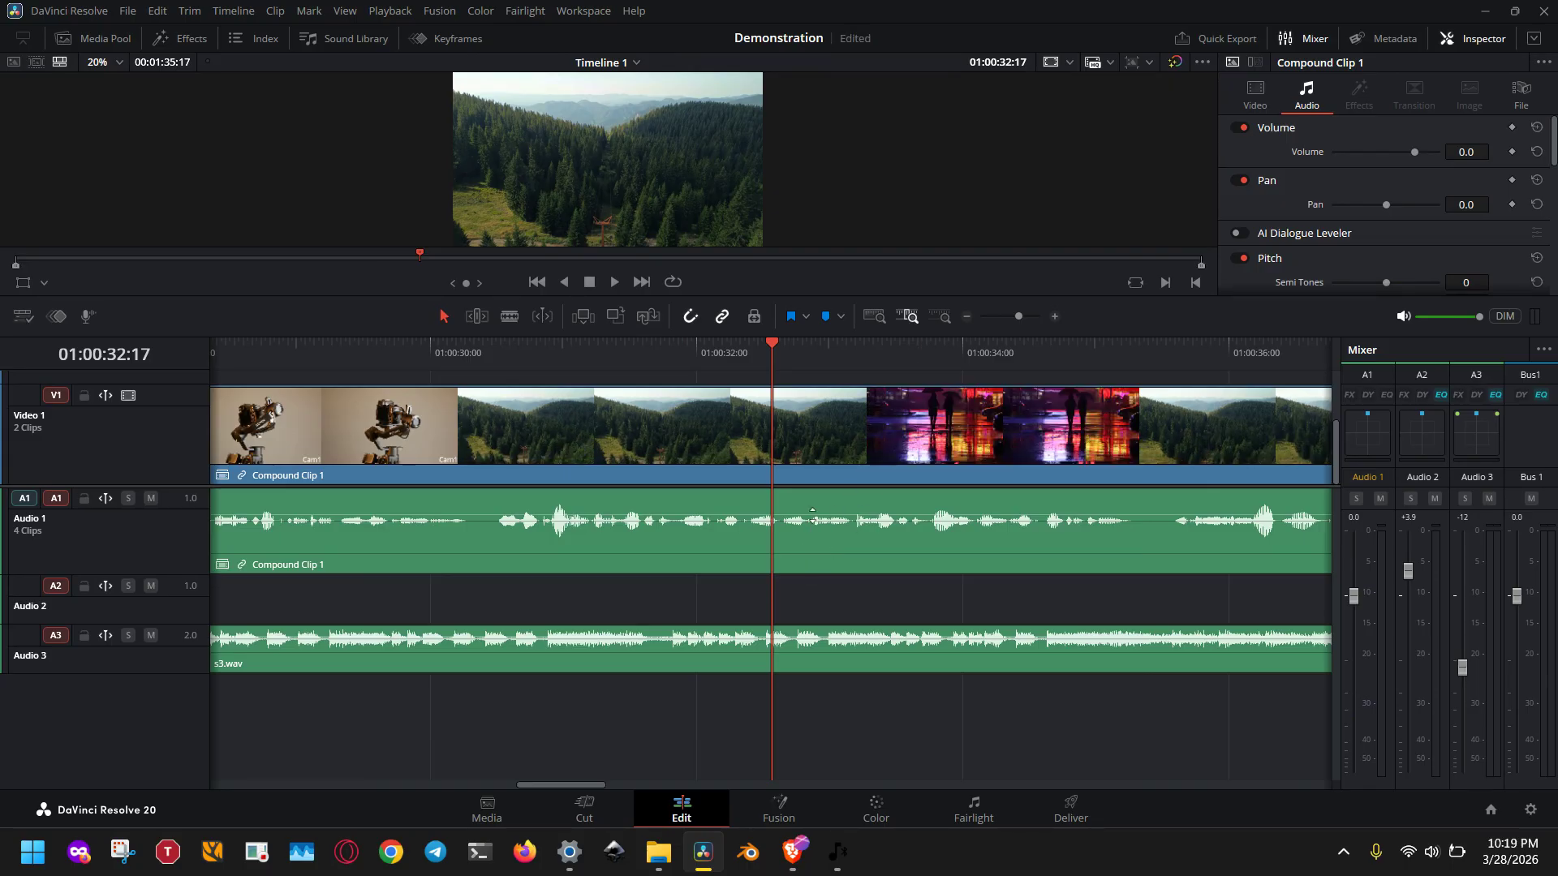
alt+click(812, 515)
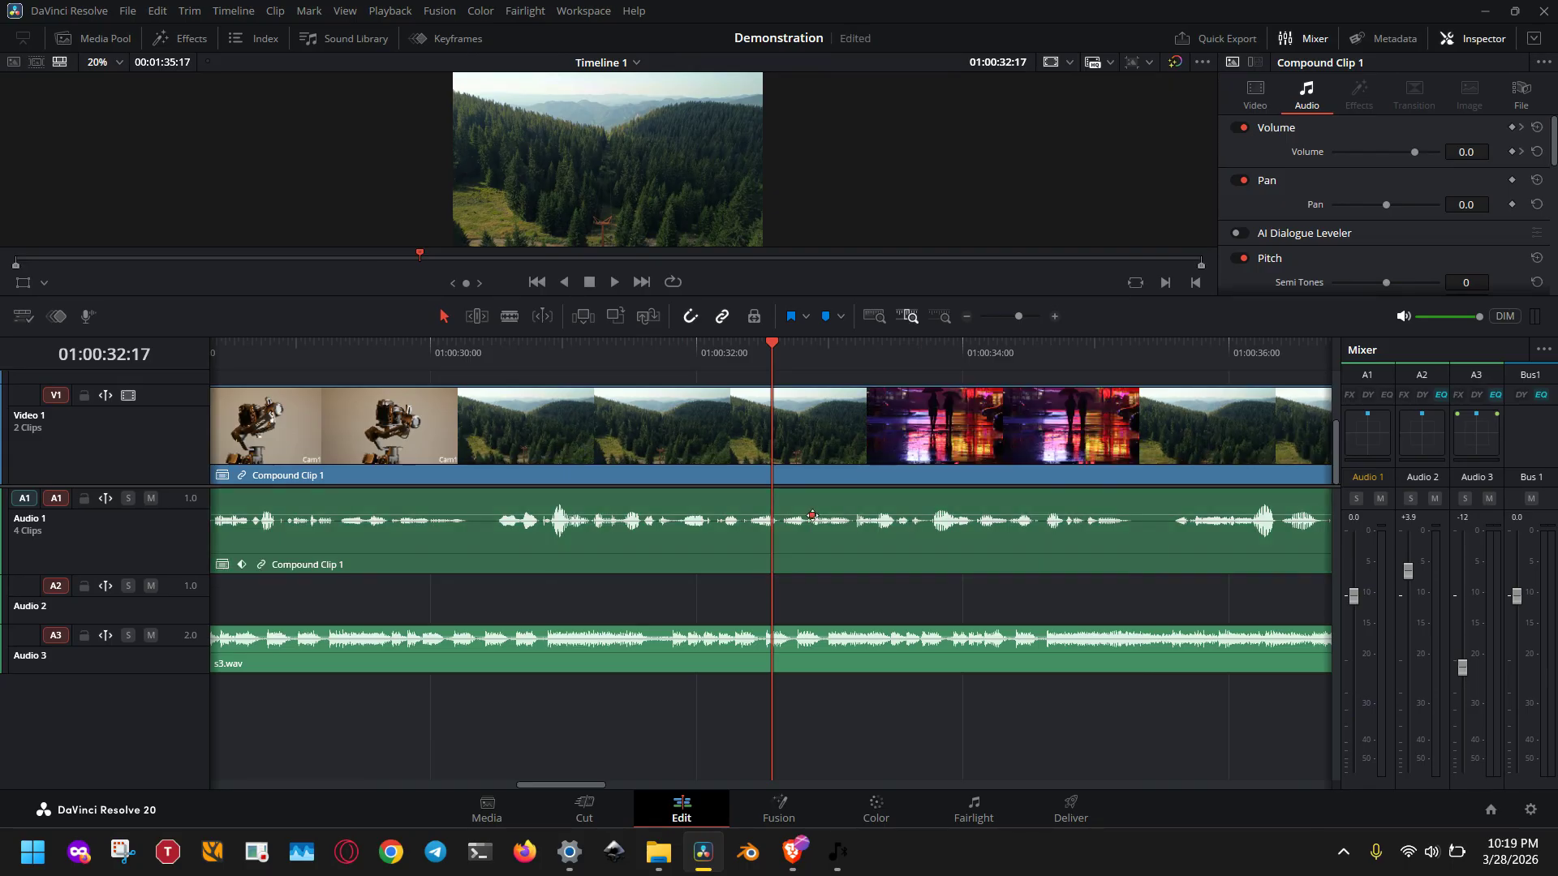
click(884, 535)
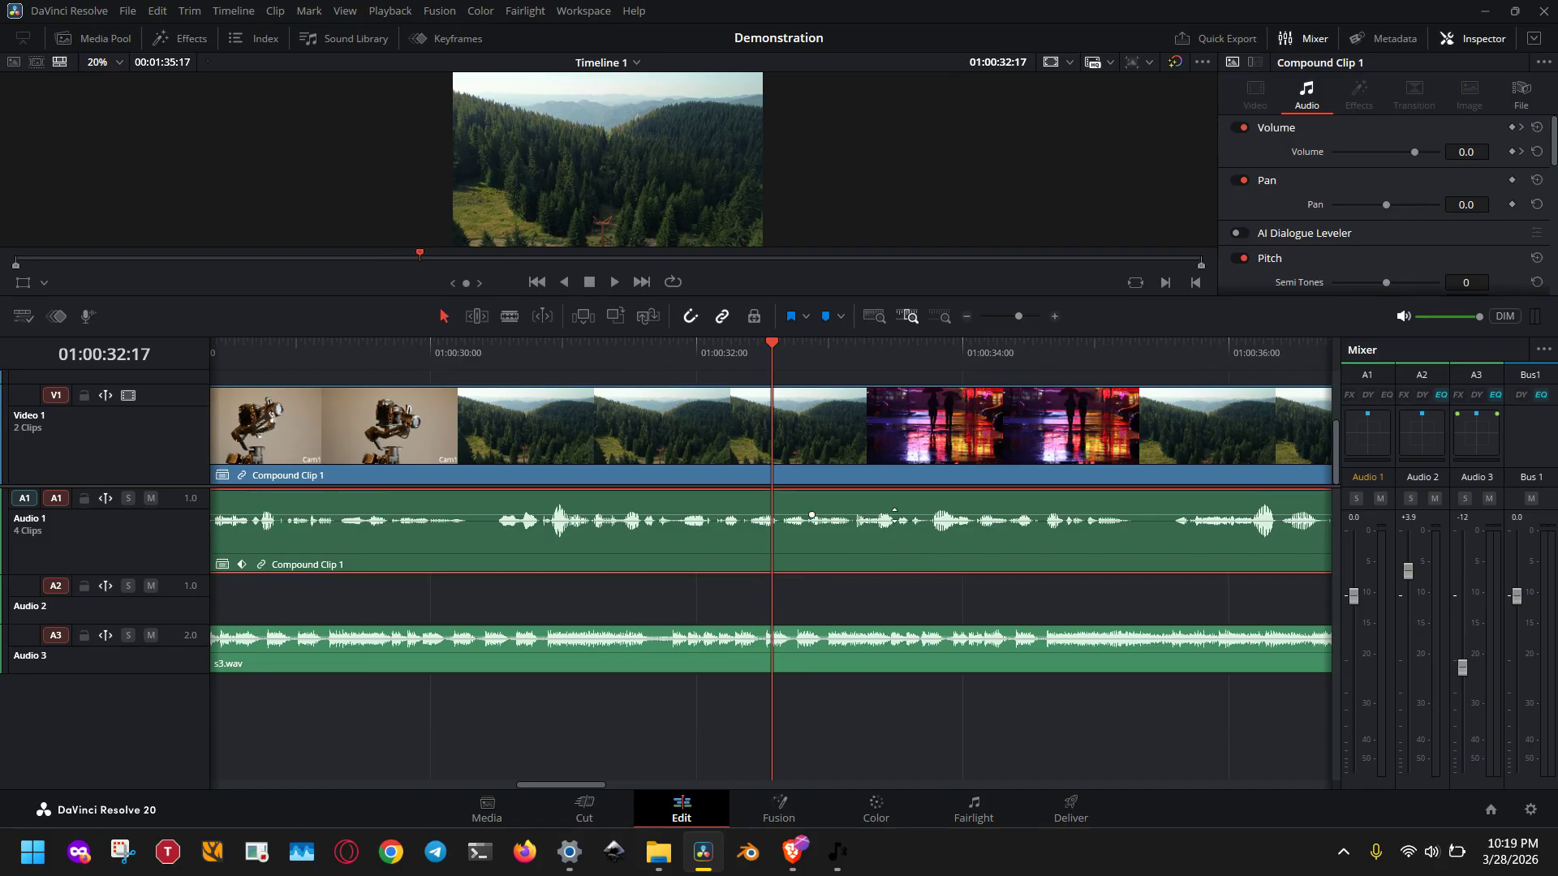
drag(894, 515, 900, 507)
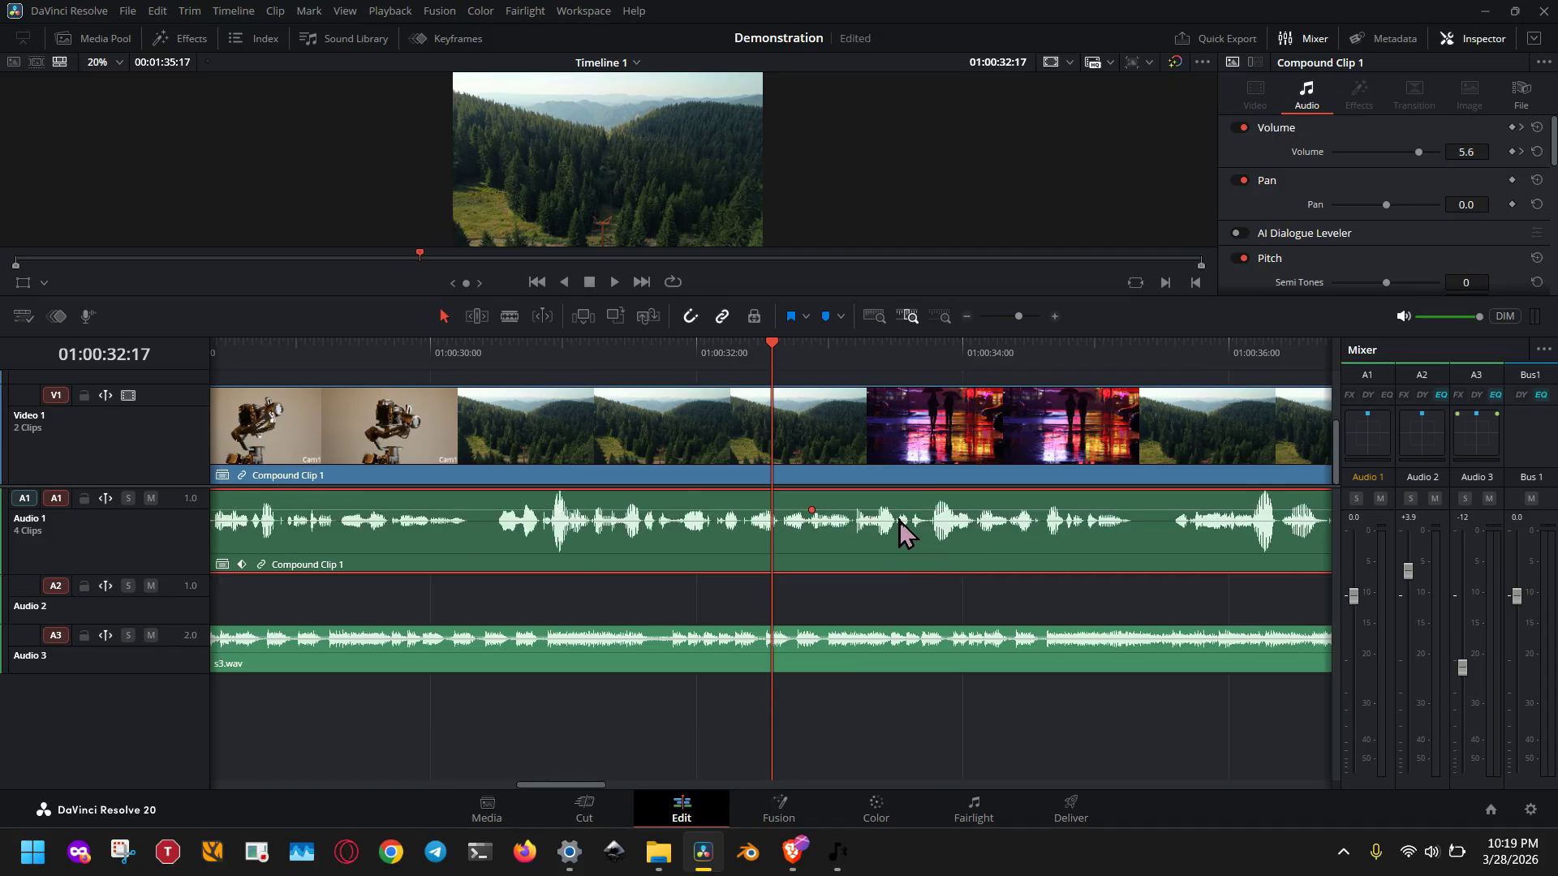
Add two more volume keyframes to Compound Clip 1's audio, raising the one near 01:00:33:18 and lowering the one near 01:00:34.
alt+click(904, 510)
alt+click(968, 509)
drag(903, 510, 962, 518)
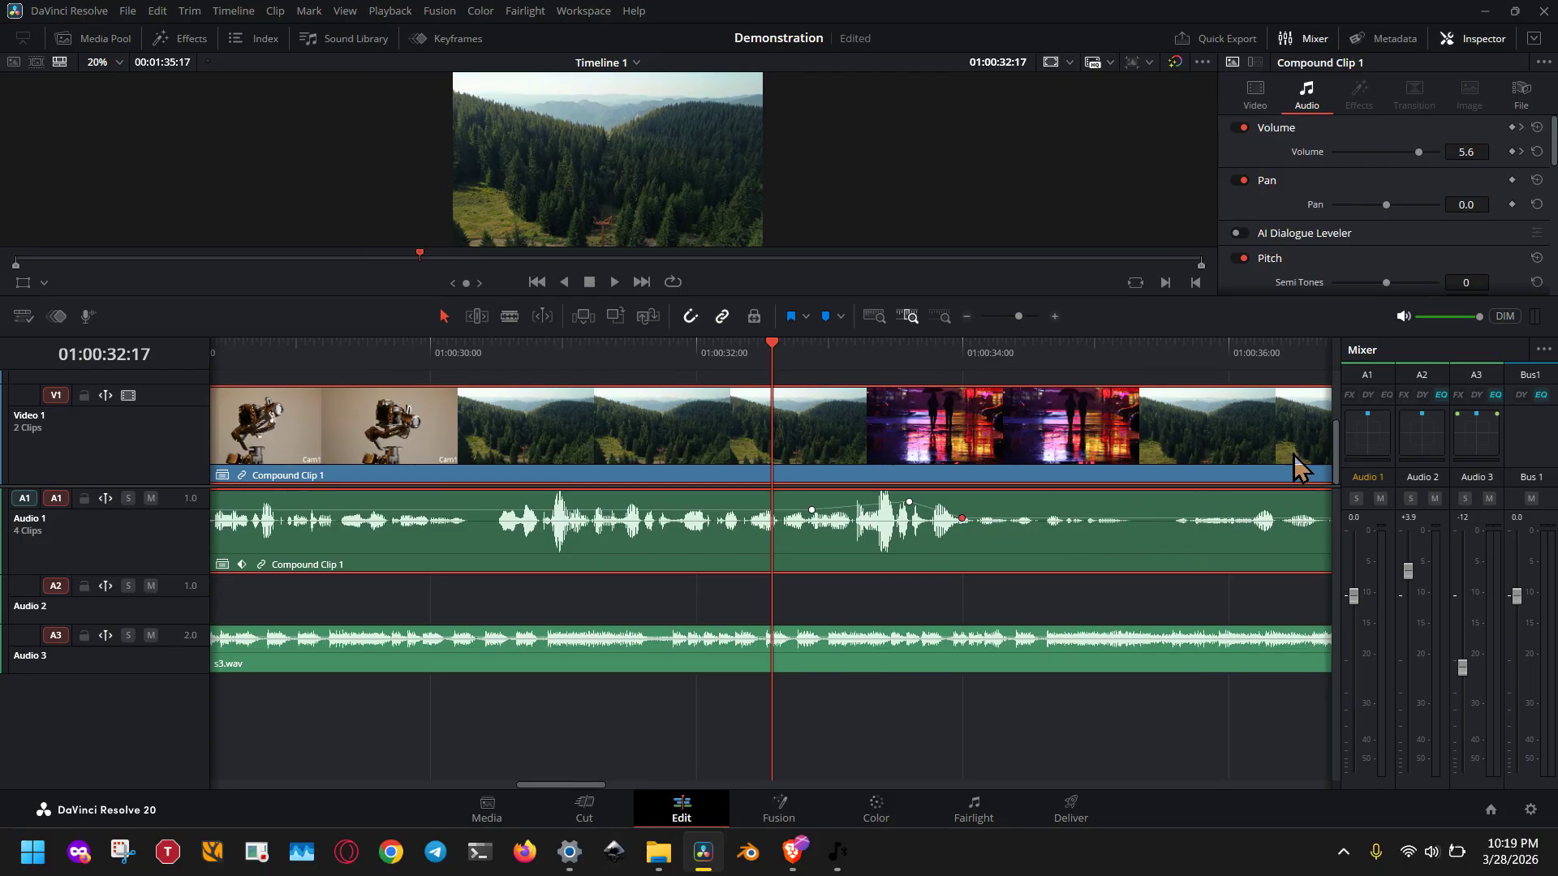
Hide and reshow the audio mixer, and set the levels to -5.5 for Audio 3 and +4.6 for Audio 2.
click(1308, 34)
click(1308, 34)
drag(1461, 665, 1465, 637)
drag(1476, 589, 1477, 586)
drag(1409, 568, 1409, 563)
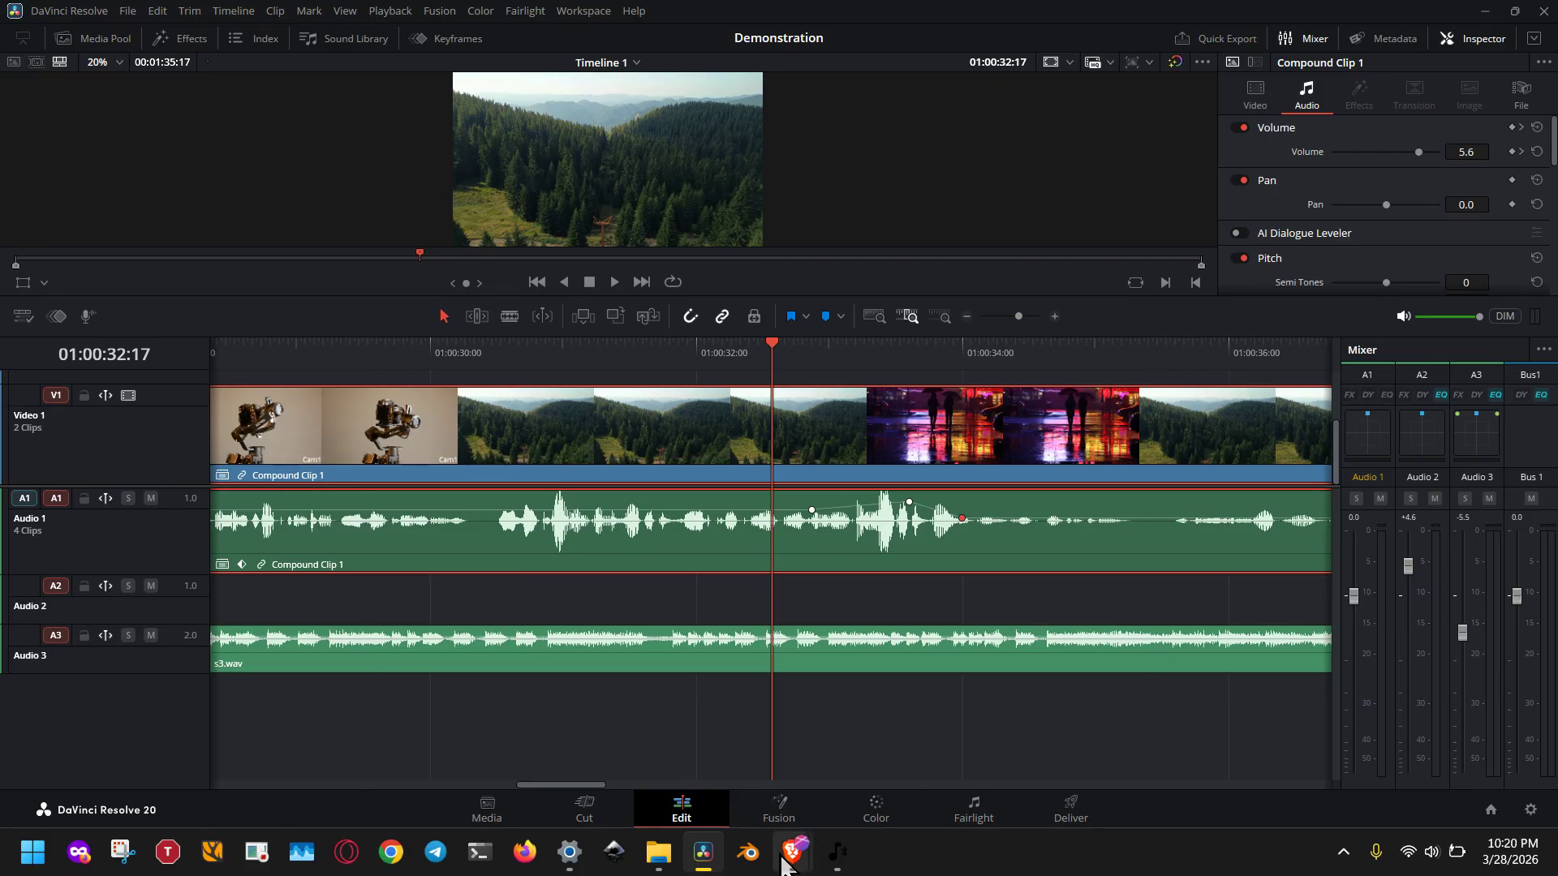
mouse_move(782, 860)
click(890, 764)
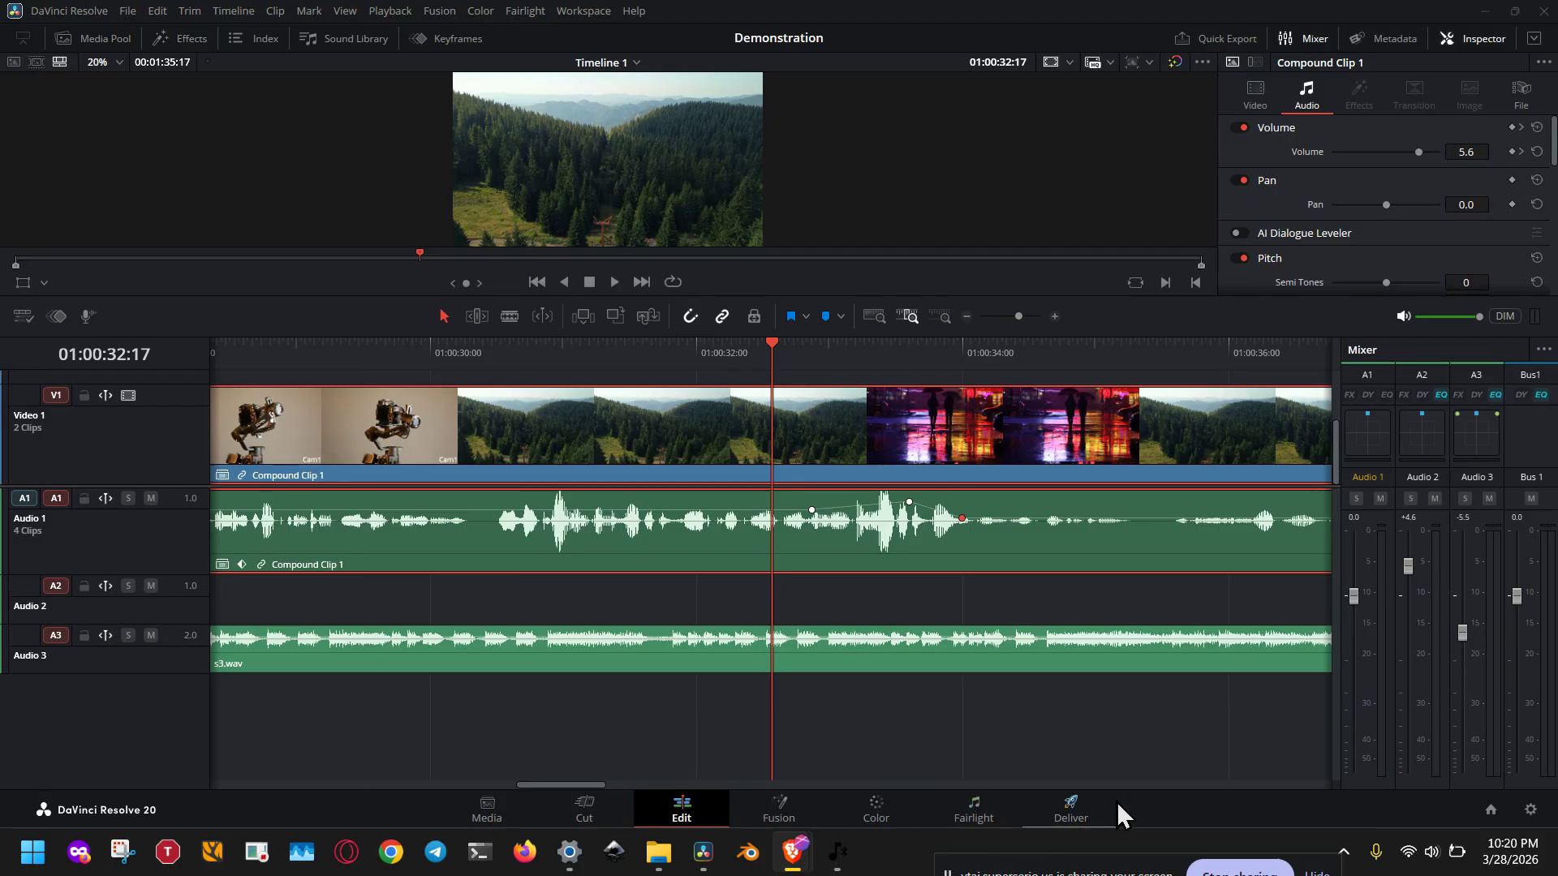